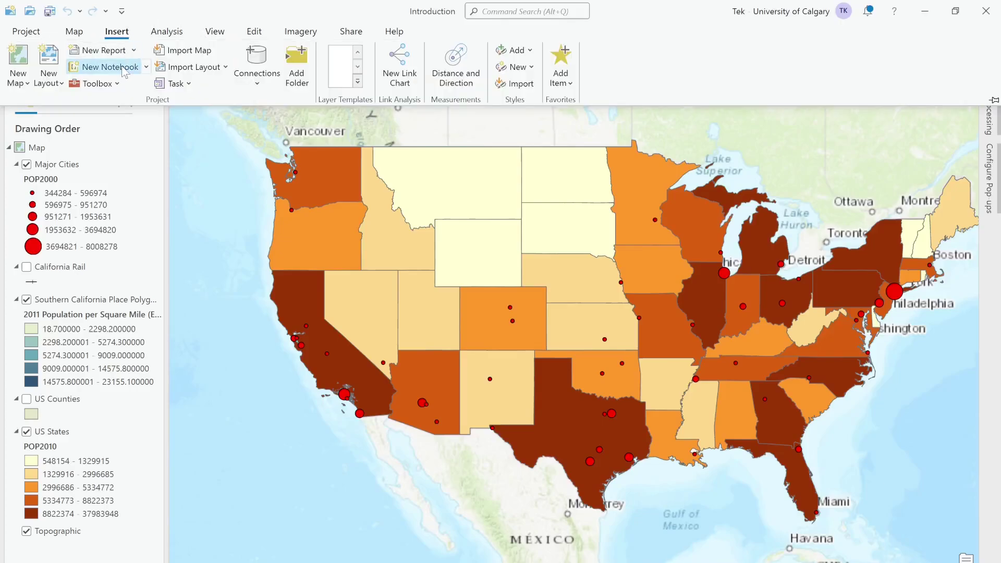
# - Create a new notebook and run its import cell, highlighting the ModuleNotFoundError: No module named 'sklearn'
pyautogui.click(114, 68)
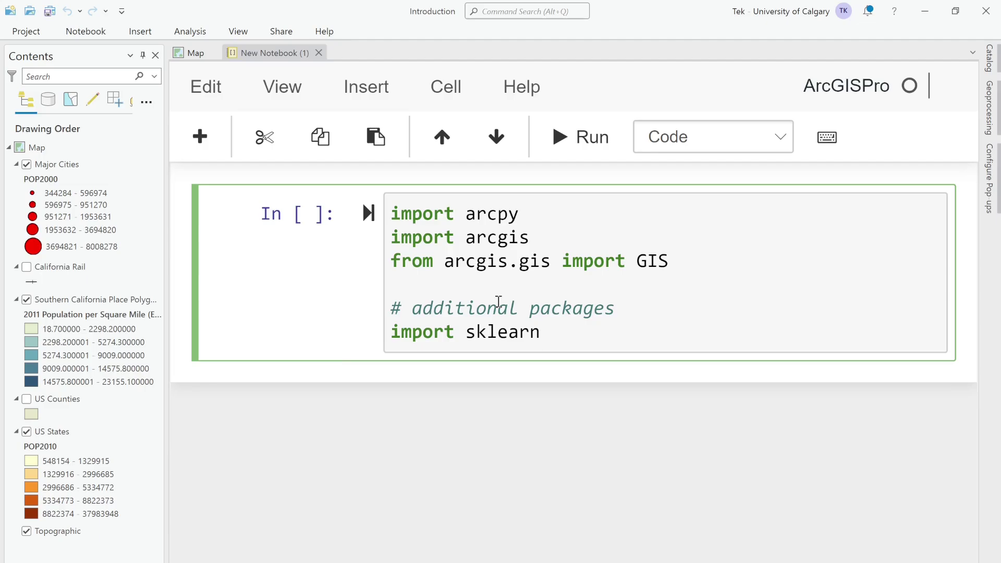
pyautogui.hotkey('shift', 'Return')
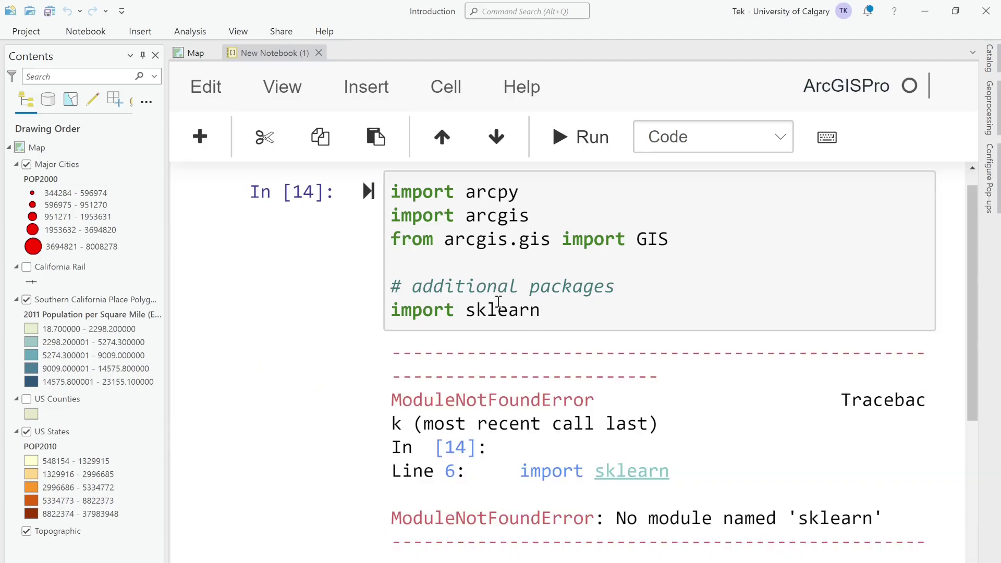
pyautogui.scroll(-2, 569, 437)
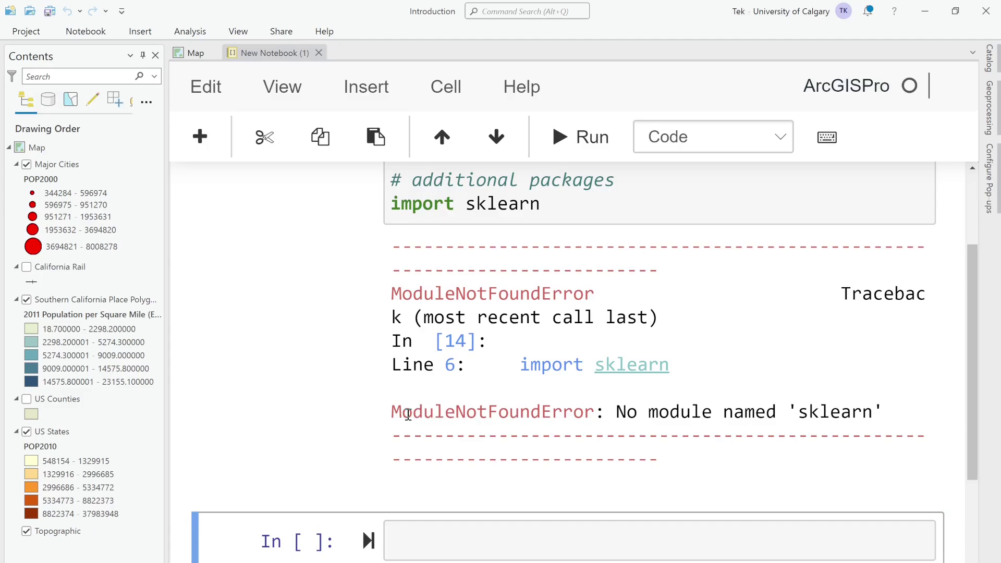
pyautogui.moveTo(402, 421); pyautogui.dragTo(589, 426)
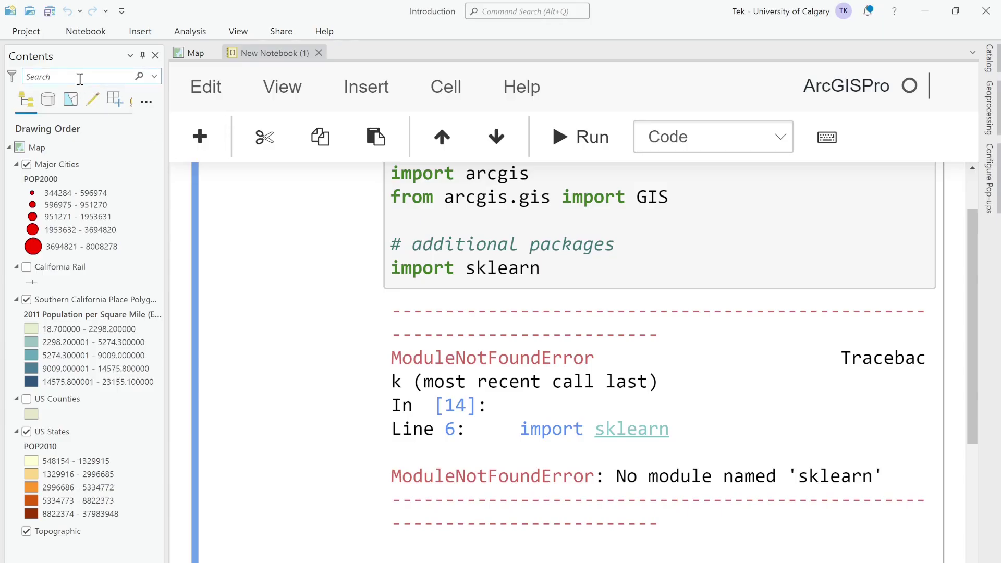
# - Open the Package Manager and keep arcgispro-py3 as the active environment
pyautogui.click(21, 36)
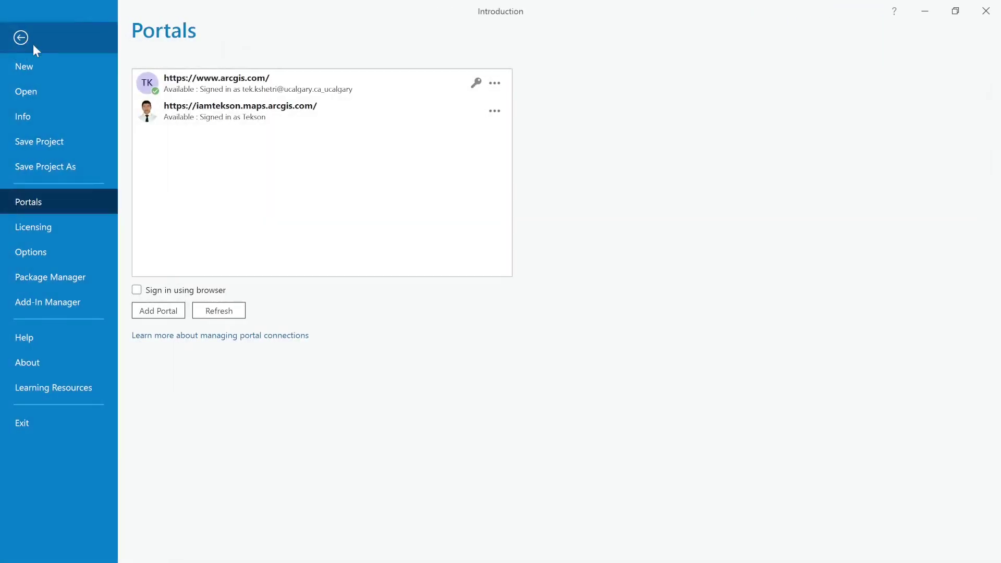
pyautogui.click(51, 279)
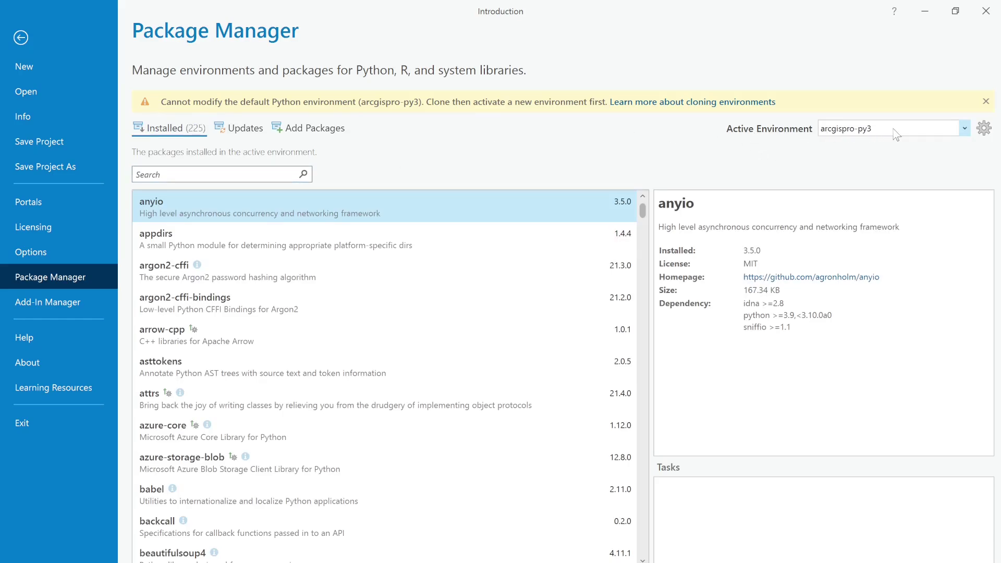
pyautogui.click(953, 127)
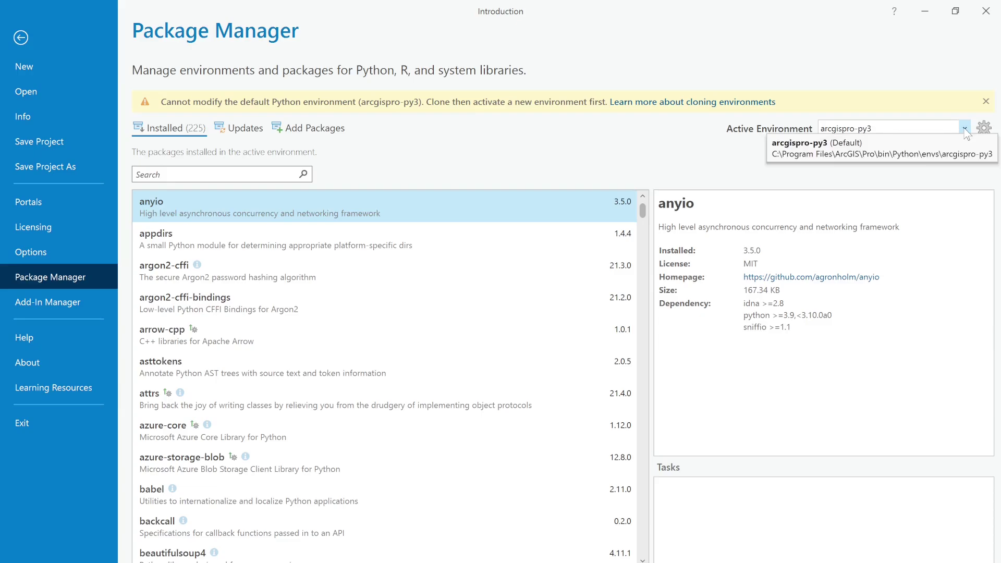
pyautogui.click(965, 139)
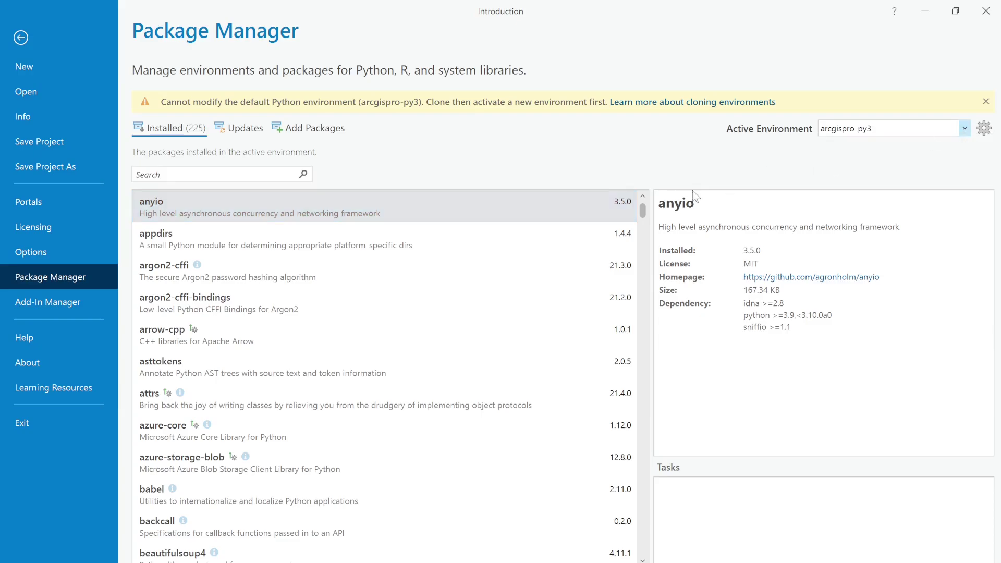
pyautogui.scroll(-15, 273, 391)
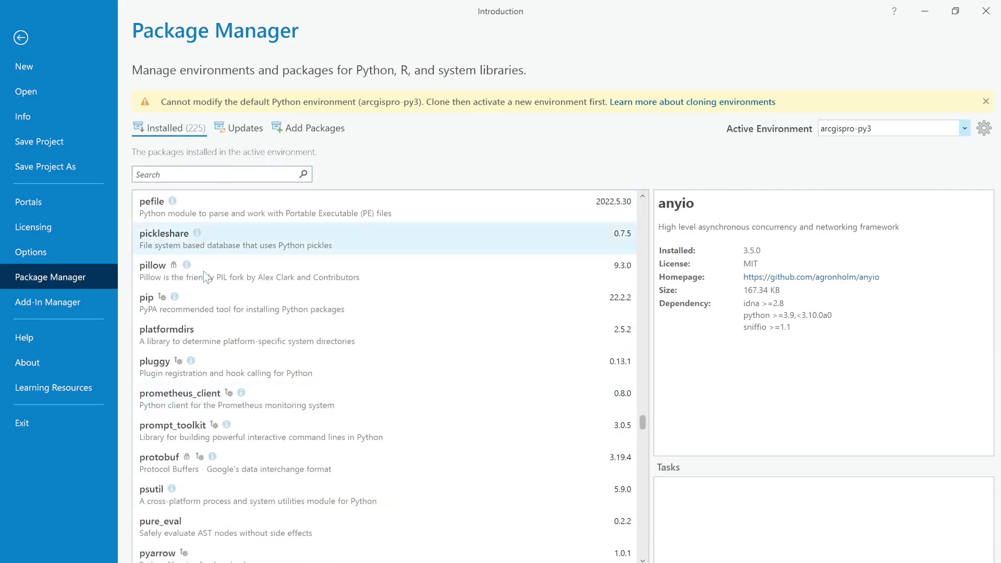
# - Browse the 8772 packages available to add to arcgispro-py3
pyautogui.click(314, 132)
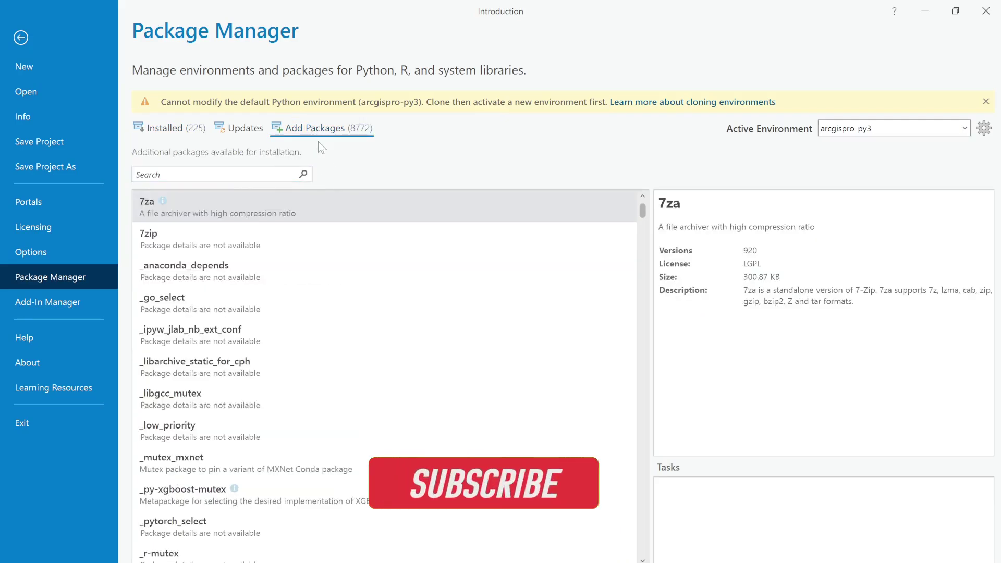
pyautogui.click(220, 175)
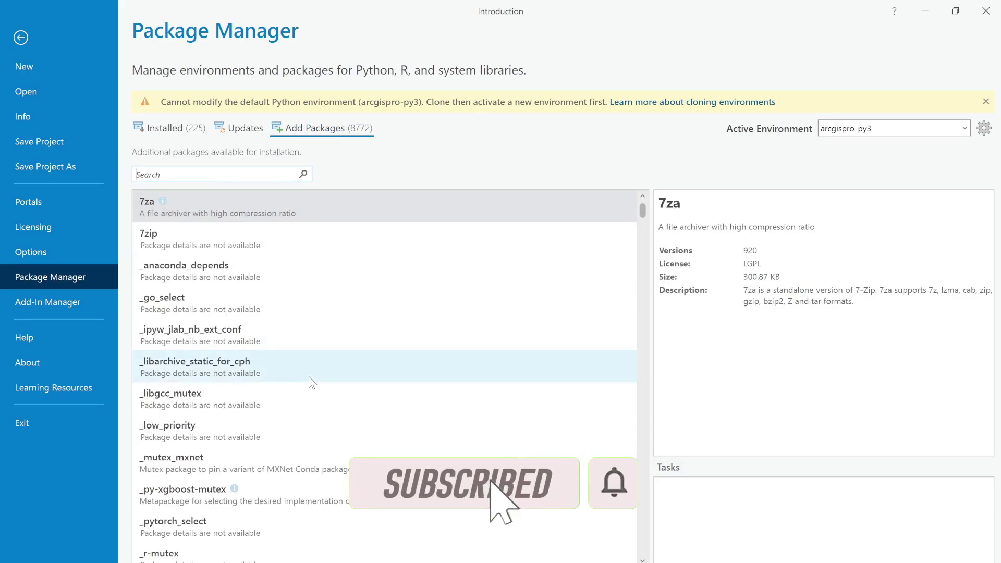
pyautogui.scroll(-10, 310, 382)
pyautogui.scroll(-10, 312, 384)
pyautogui.scroll(20, 312, 384)
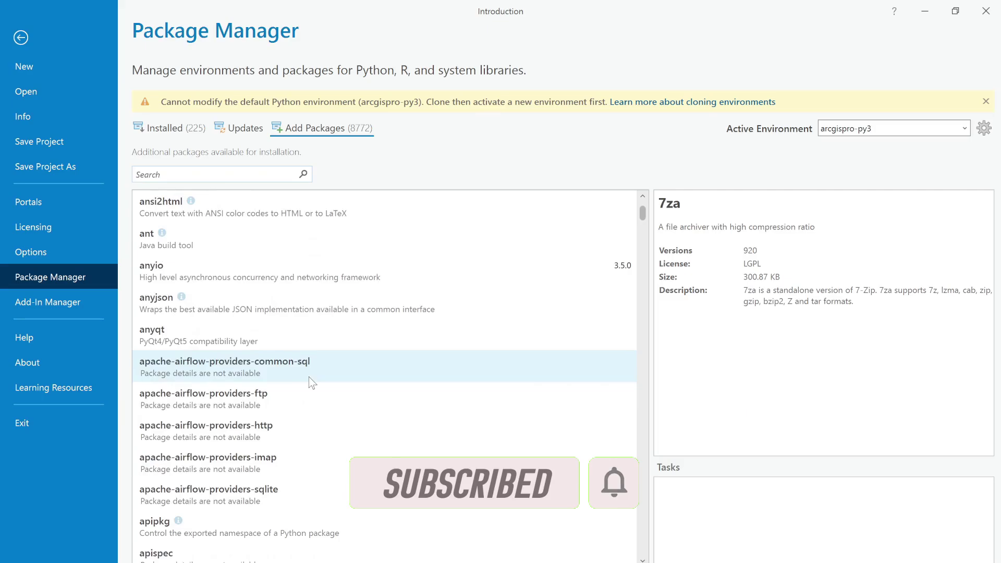
pyautogui.click(196, 180)
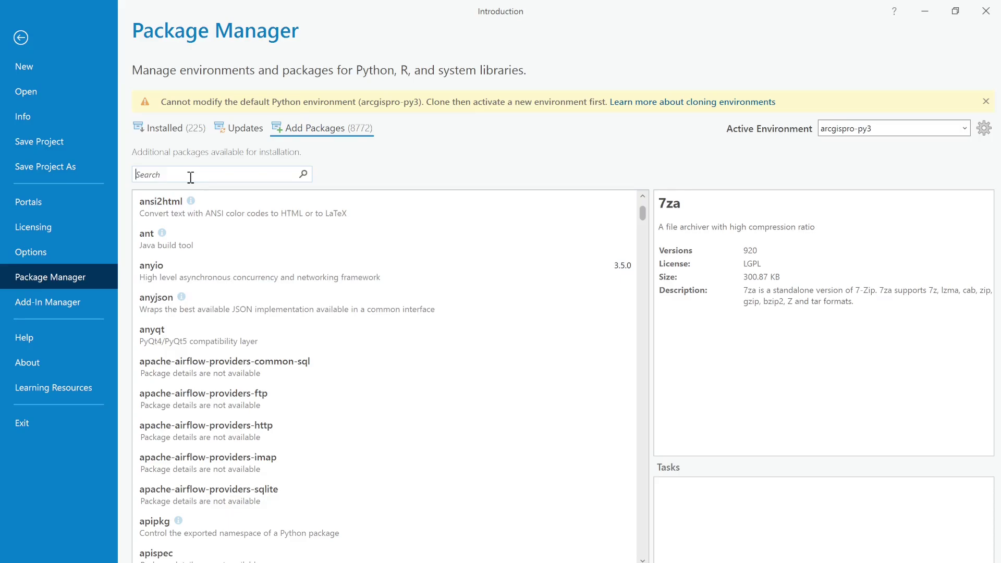
# - Clone arcgispro-py3 in Environment Manager with the destination name arcgispro-py3-clone
pyautogui.click(990, 133)
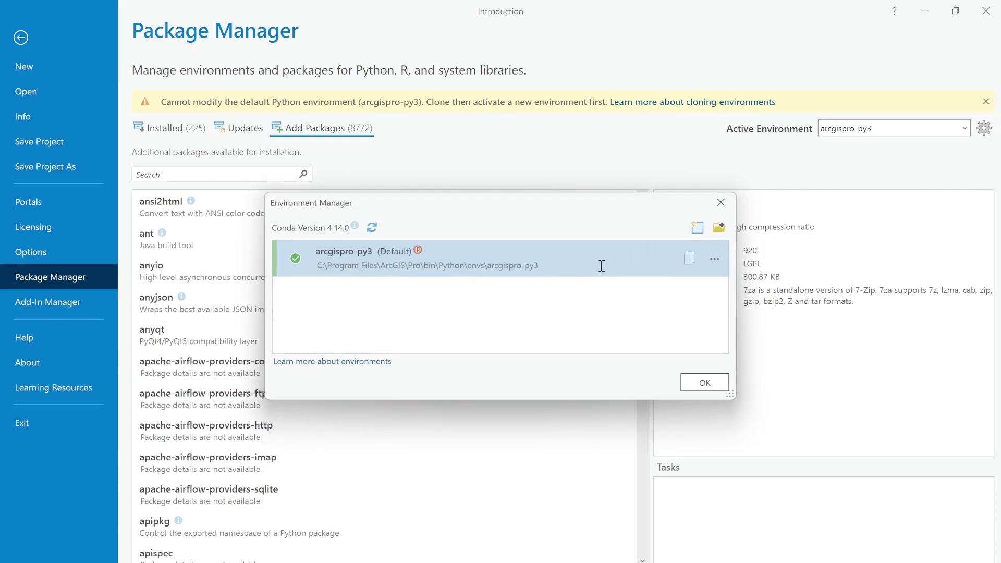
pyautogui.click(688, 259)
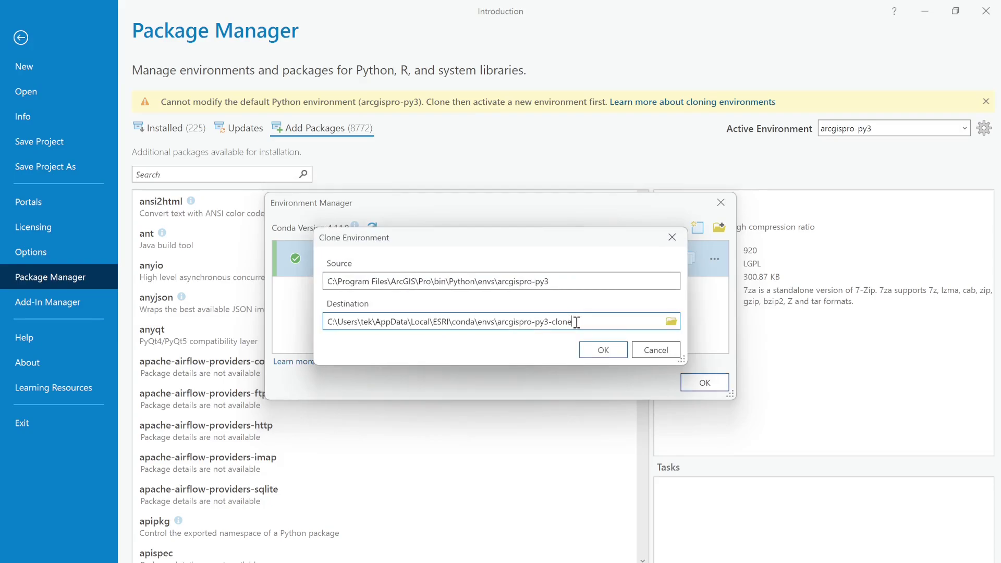
pyautogui.click(593, 349)
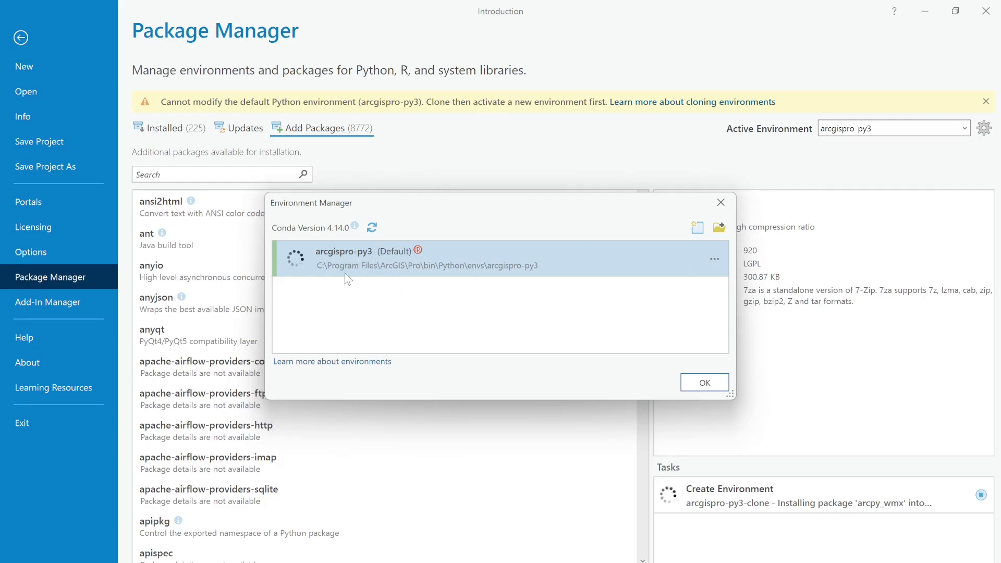
pyautogui.click(488, 320)
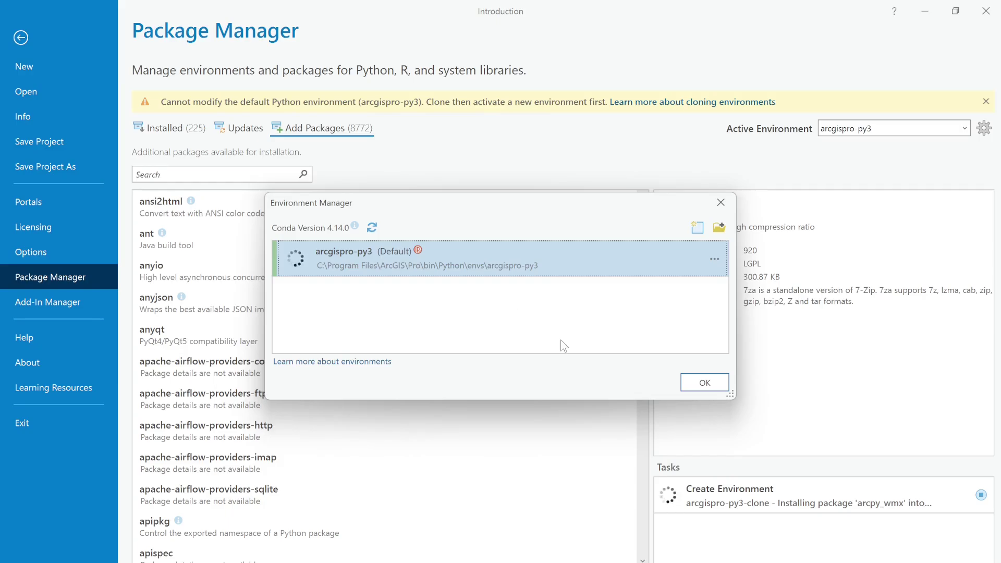
# - Walk through the Notepad steps: clone the environment, search Python Command Prompt, install the required package
pyautogui.click(640, 543)
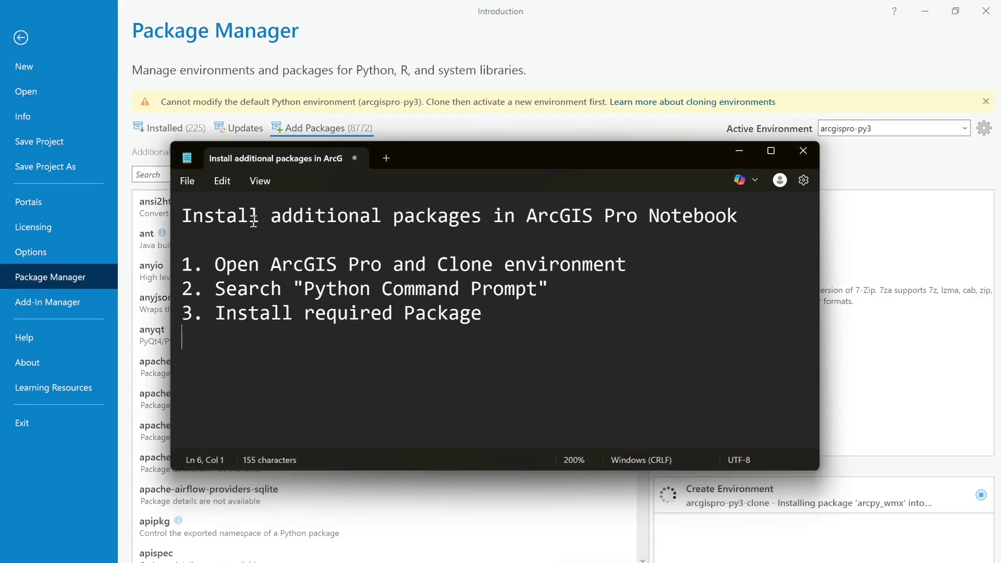
pyautogui.moveTo(216, 264); pyautogui.dragTo(639, 267)
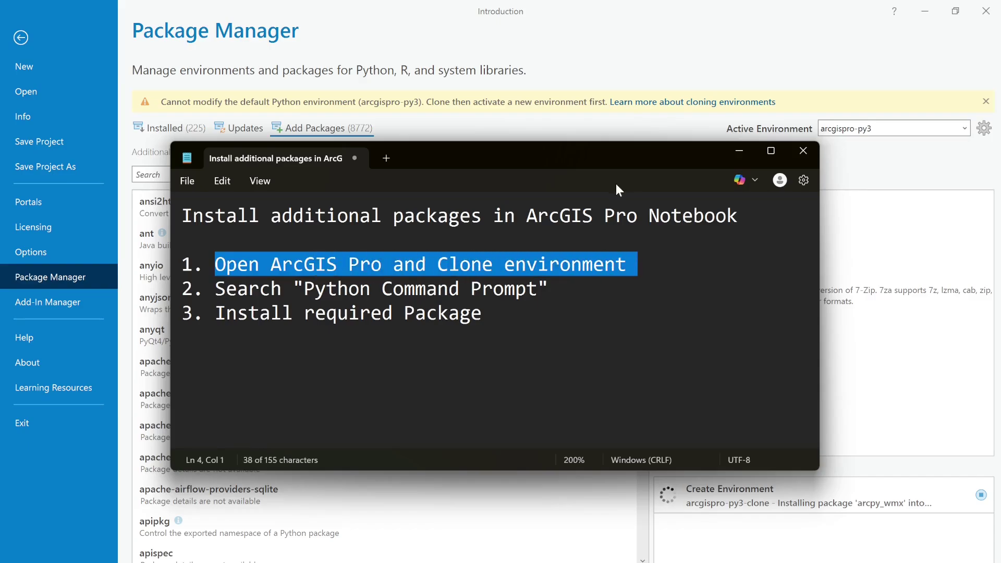
pyautogui.moveTo(624, 156); pyautogui.dragTo(592, 345)
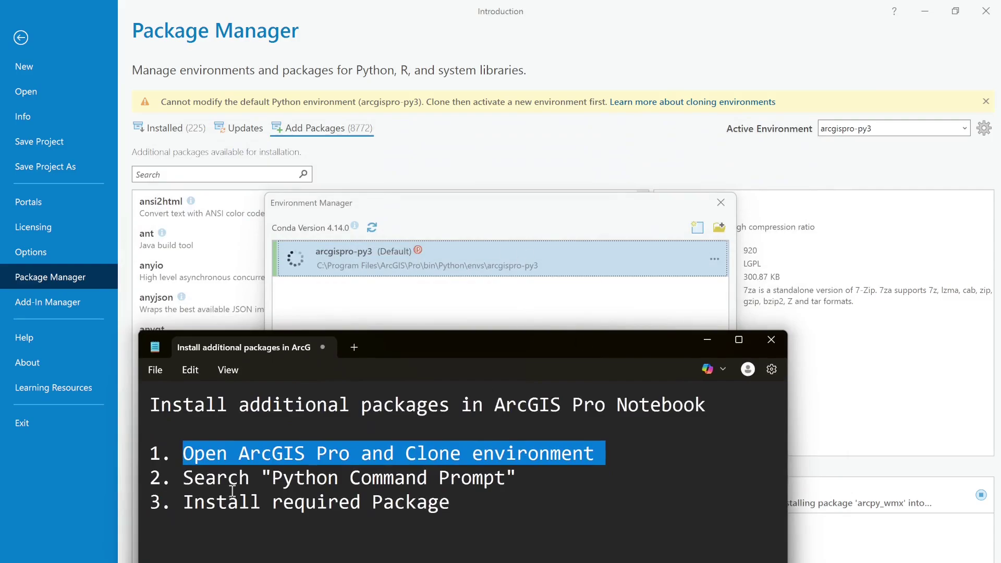
pyautogui.moveTo(461, 345); pyautogui.dragTo(483, 140)
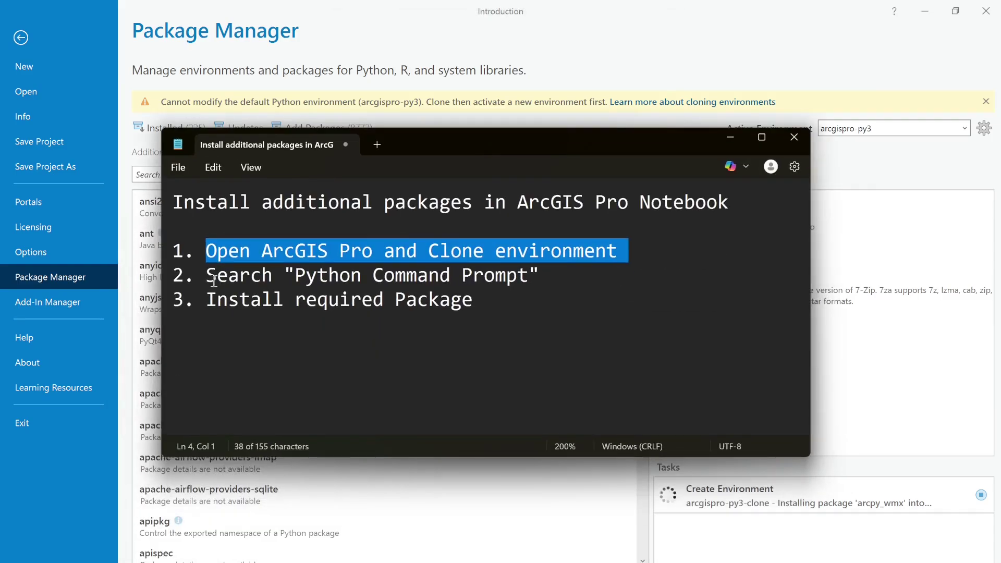
pyautogui.moveTo(208, 275); pyautogui.dragTo(553, 286)
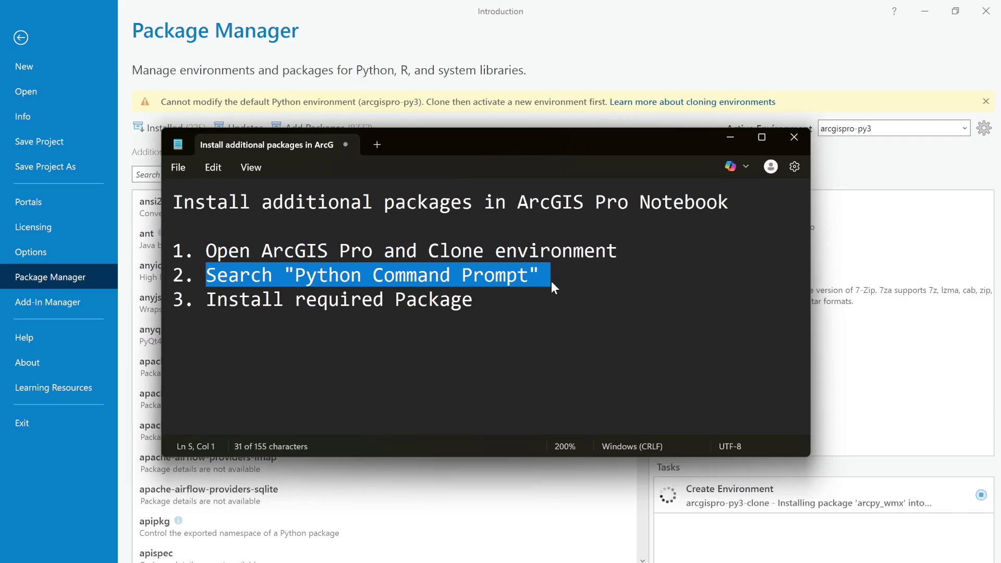
pyautogui.click(295, 273)
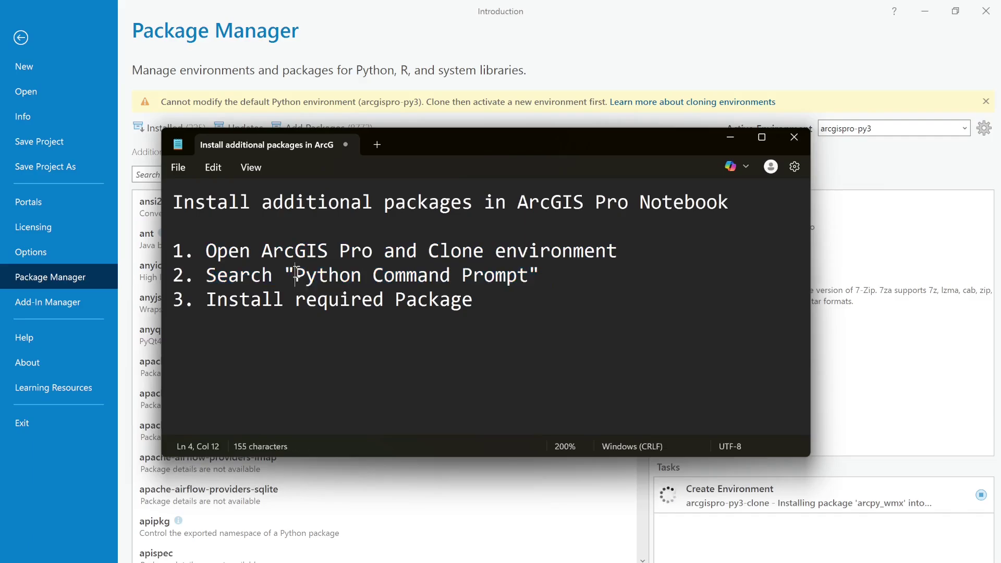
pyautogui.moveTo(295, 275); pyautogui.dragTo(535, 287)
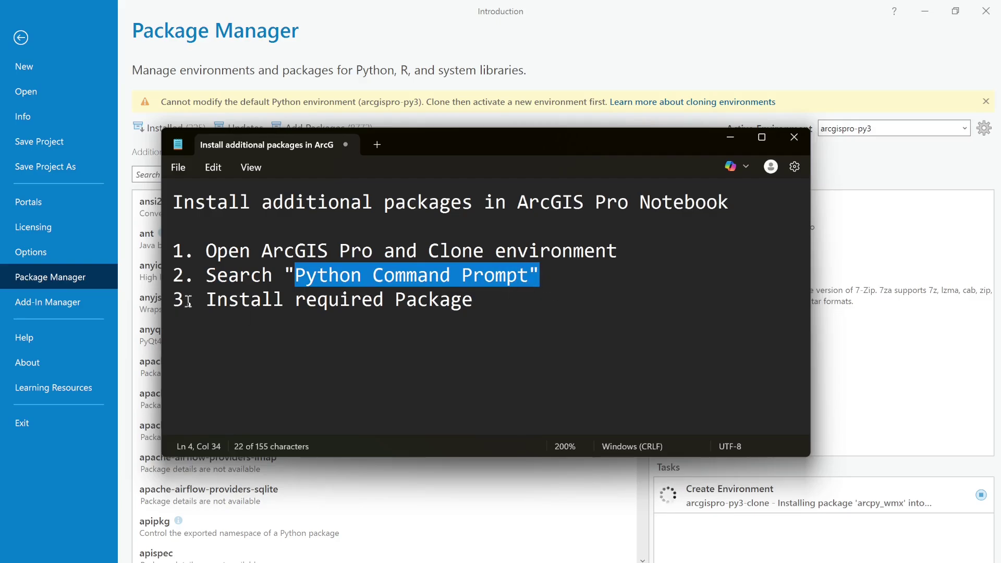
pyautogui.moveTo(208, 299); pyautogui.dragTo(494, 306)
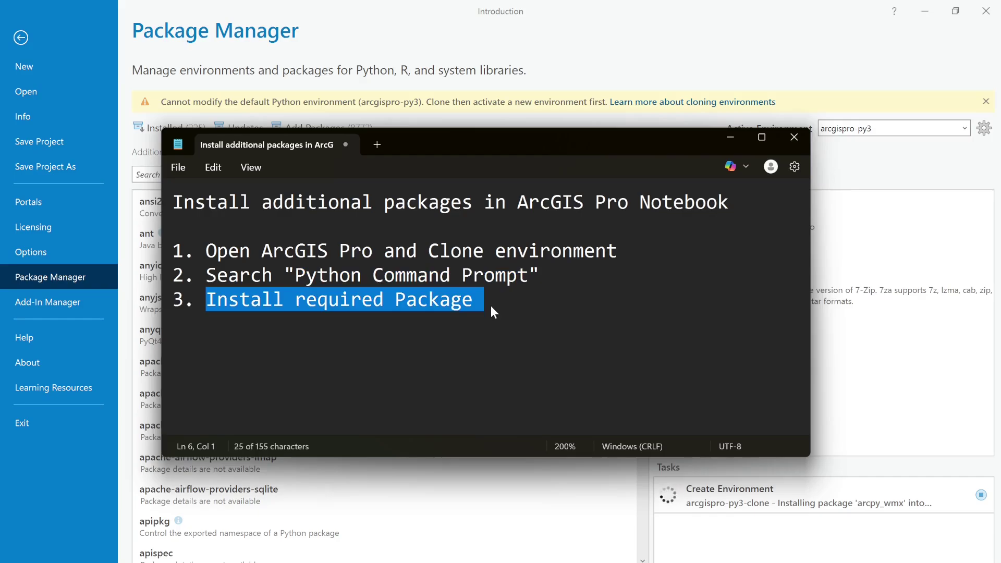
# - Once cloning finishes, select arcgispro-py3-clone as the active environment
pyautogui.click(731, 139)
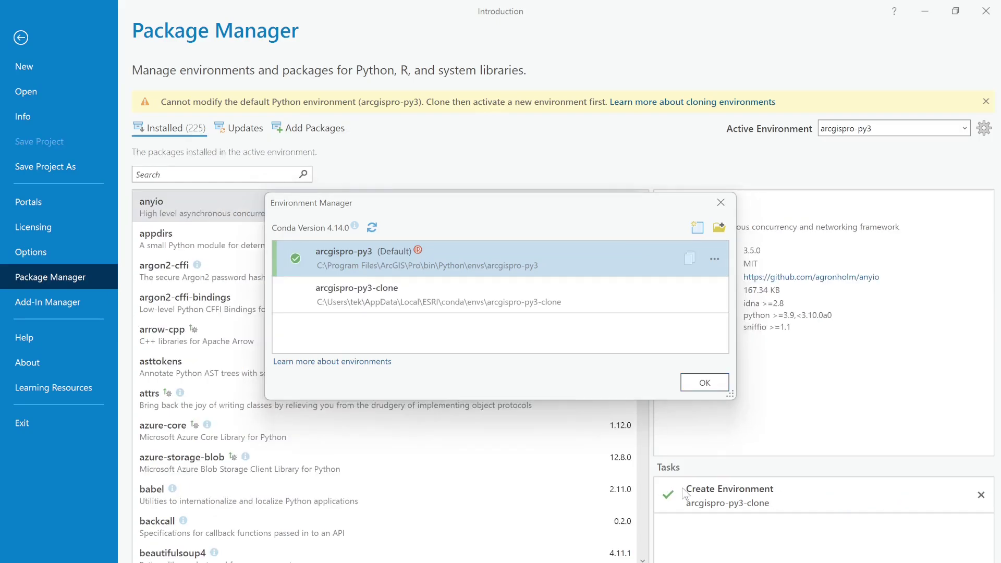
pyautogui.click(713, 383)
pyautogui.click(951, 127)
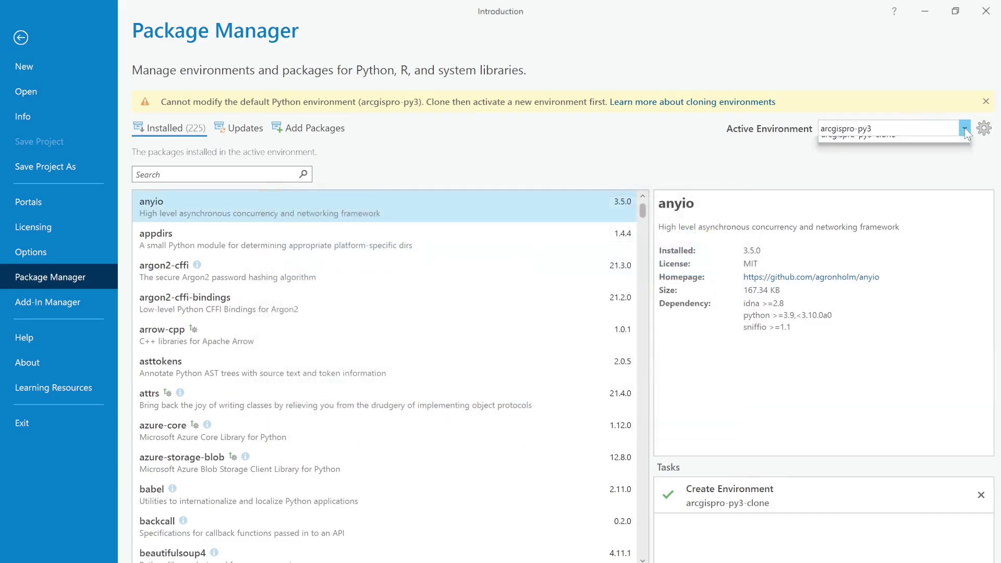
pyautogui.click(882, 164)
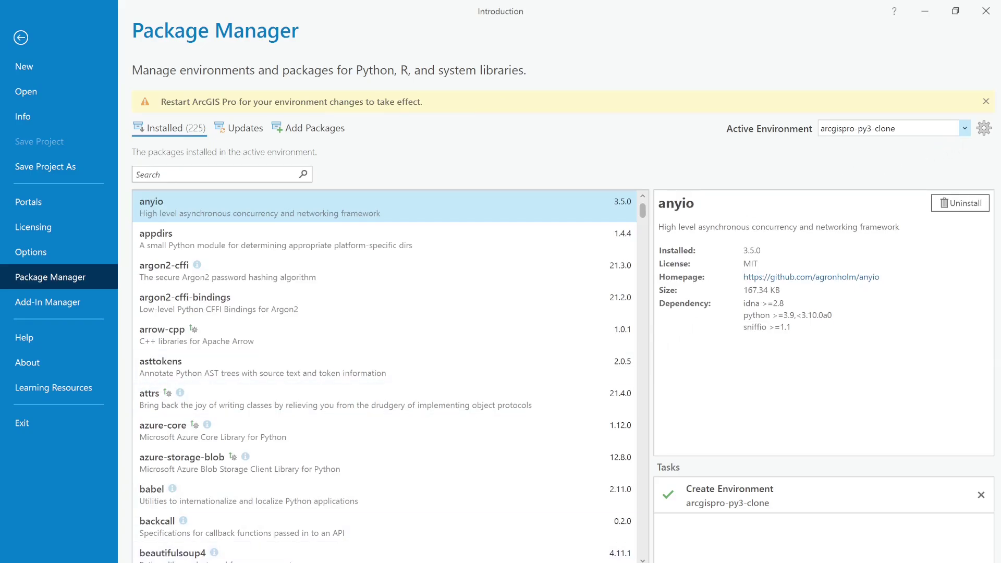
# - Search Windows for 'python' so Python Command Prompt shows as the best match
pyautogui.press('super')
pyautogui.write('py')
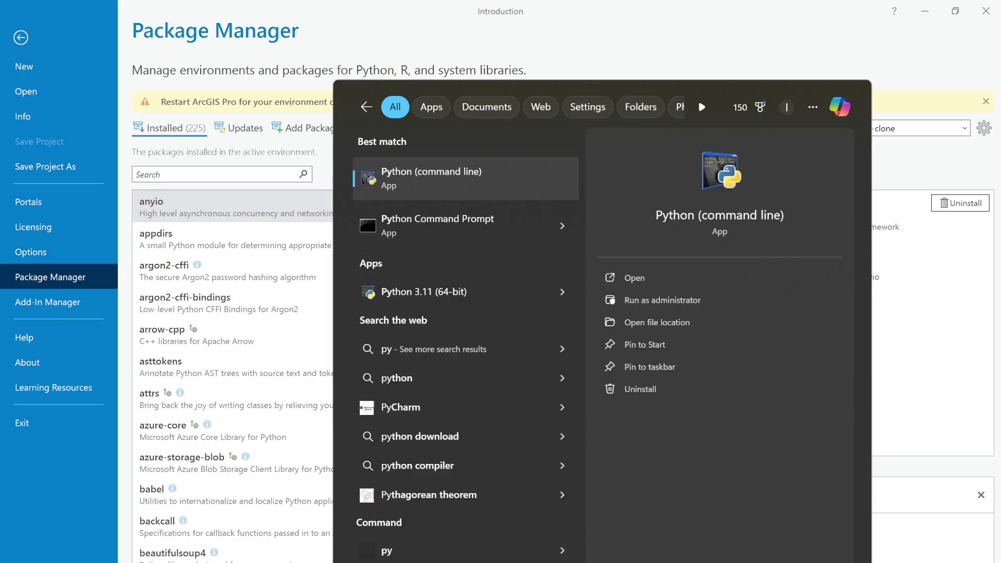
pyautogui.write('thon')
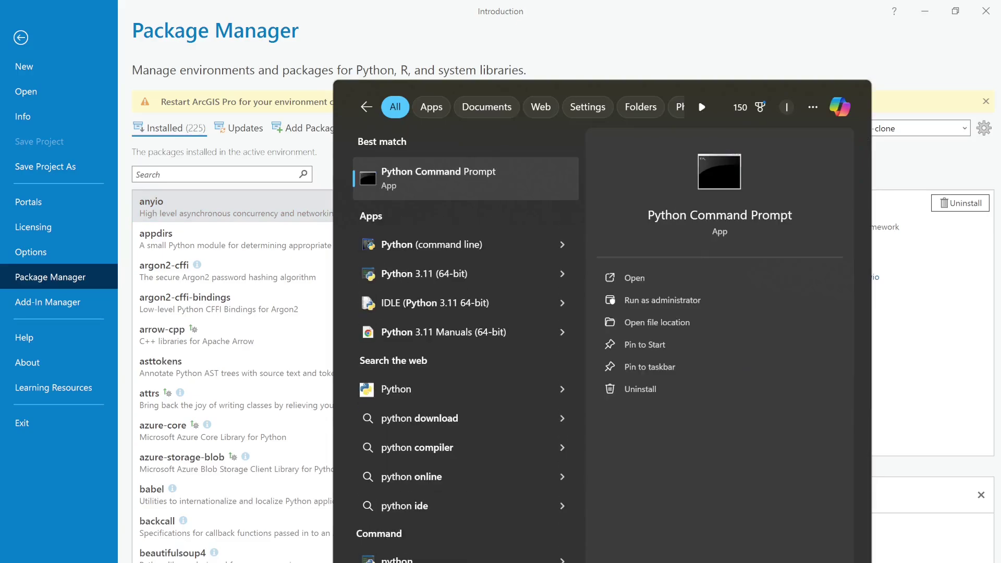
pyautogui.write(' command')
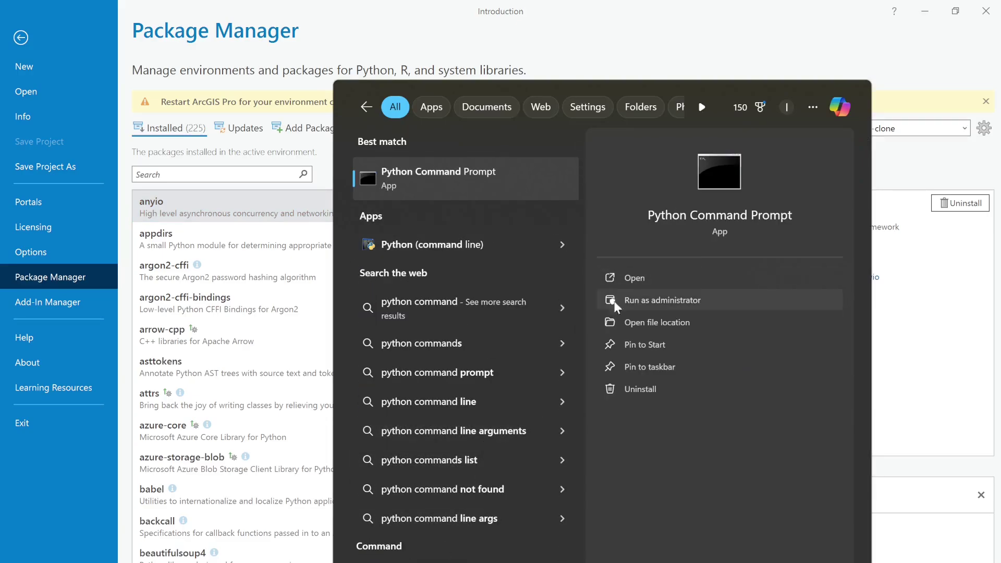
pyautogui.click(662, 323)
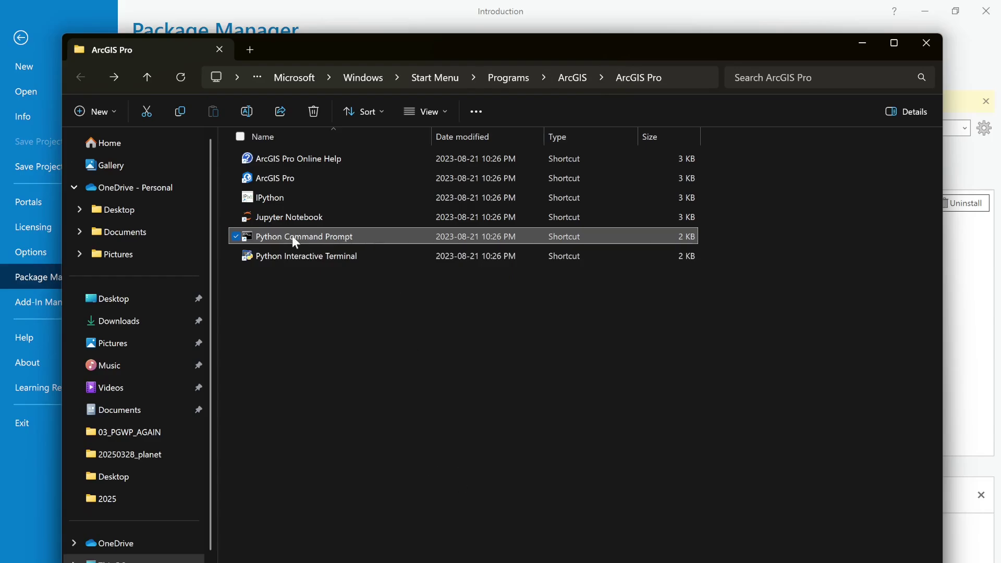
pyautogui.click(861, 44)
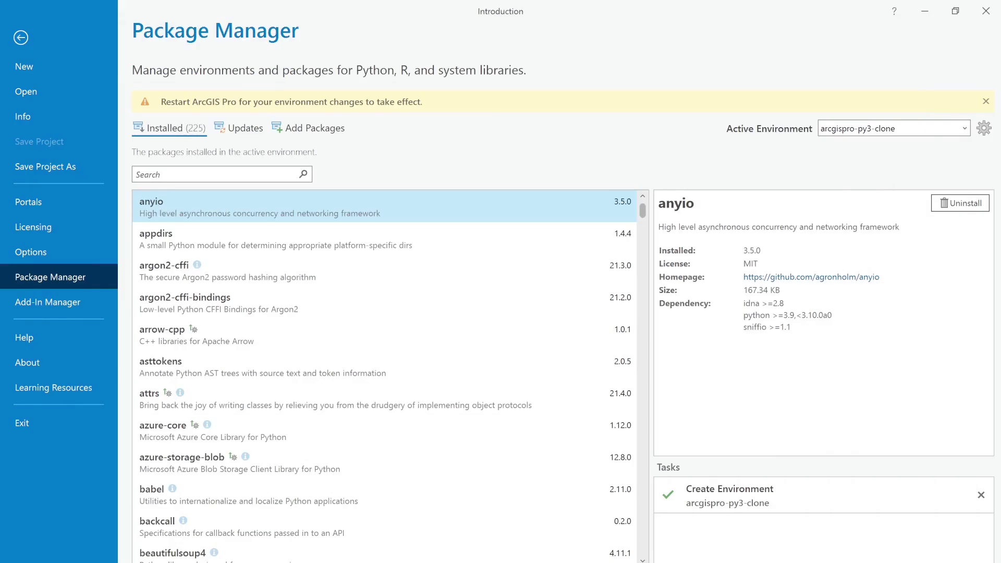
pyautogui.press('super')
pyautogui.write('python')
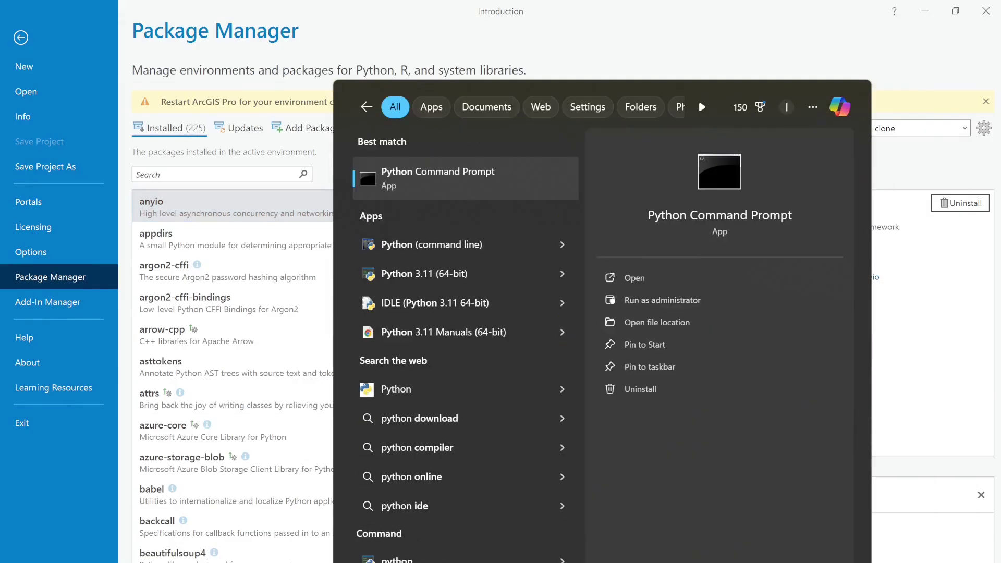
# - Launch Python Command Prompt and point out the active environment name in its prompt
pyautogui.click(421, 173)
pyautogui.moveTo(623, 155); pyautogui.dragTo(611, 108)
pyautogui.keyDown('ctrl'); pyautogui.scroll(5, 297, 164); pyautogui.keyUp('ctrl')
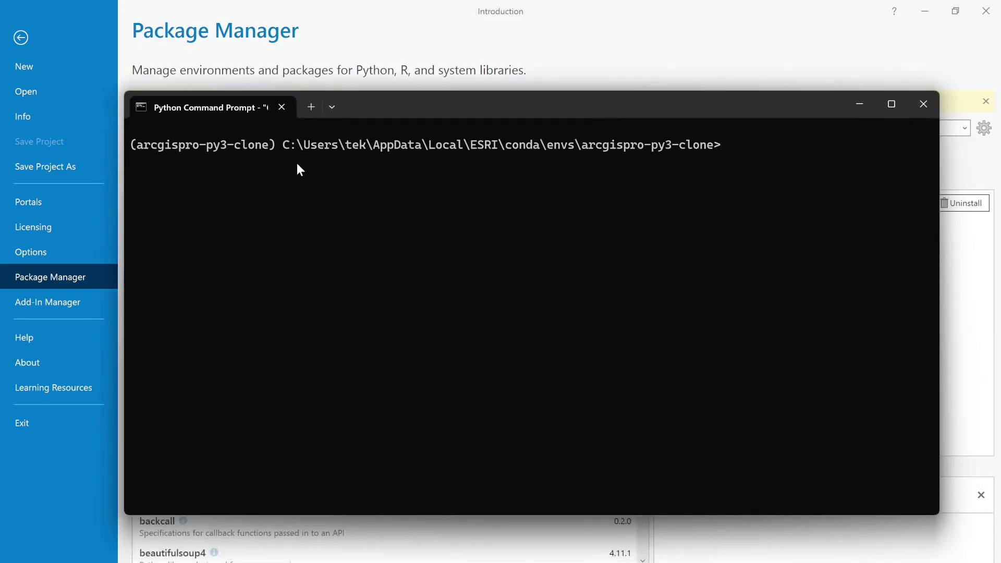
pyautogui.keyDown('ctrl'); pyautogui.scroll(2, 297, 164); pyautogui.keyUp('ctrl')
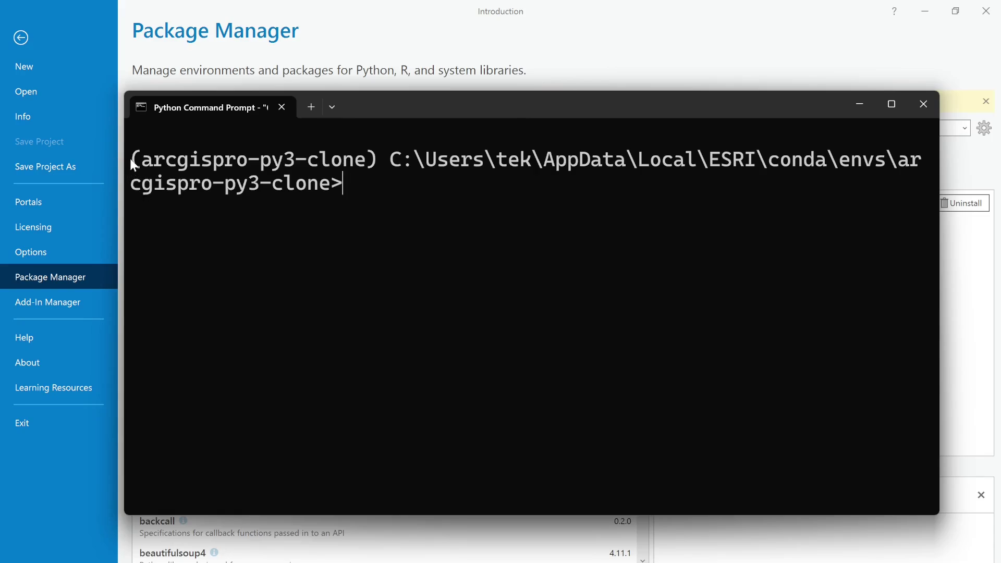
pyautogui.moveTo(130, 158); pyautogui.dragTo(373, 159)
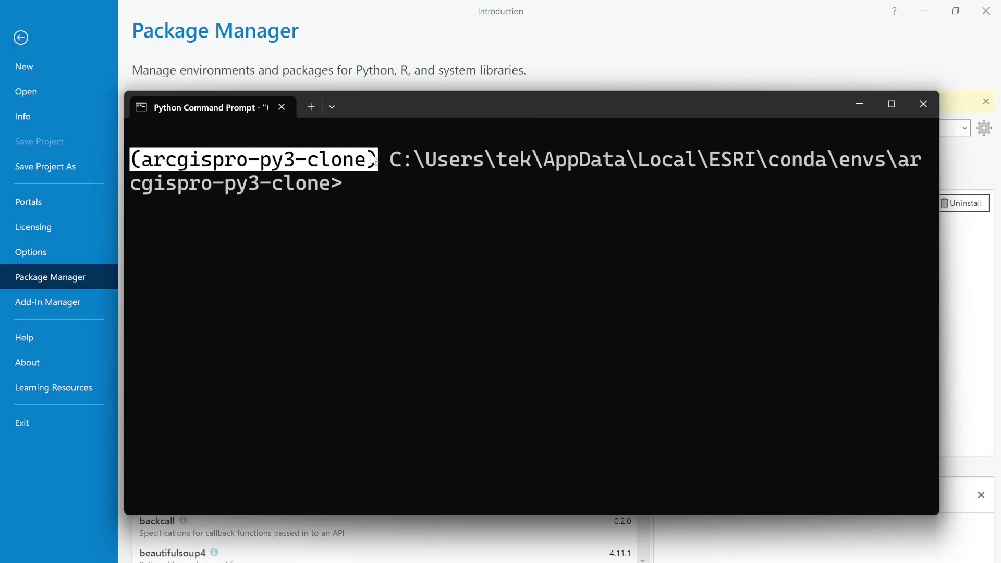
pyautogui.click(352, 185)
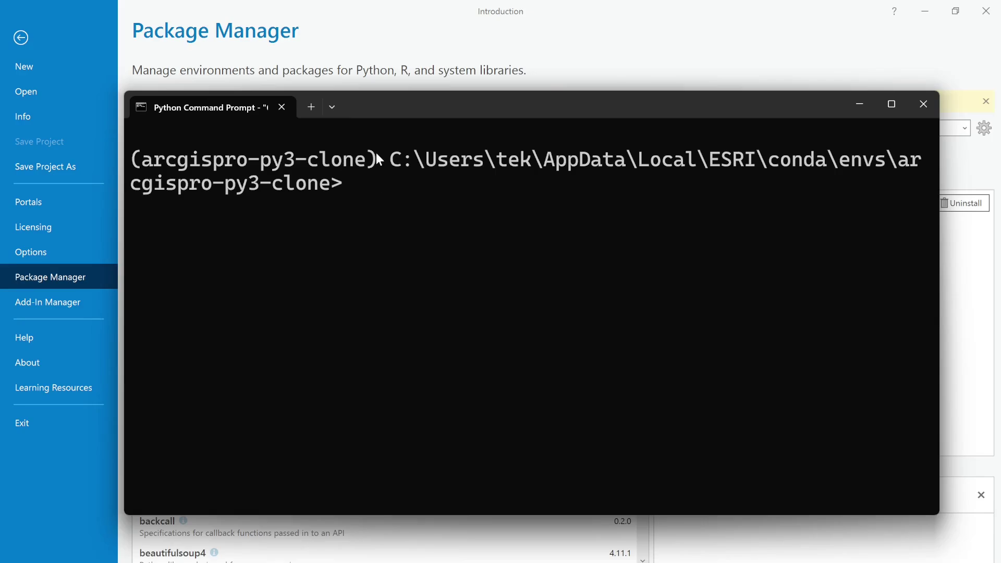
pyautogui.moveTo(378, 159); pyautogui.dragTo(135, 155)
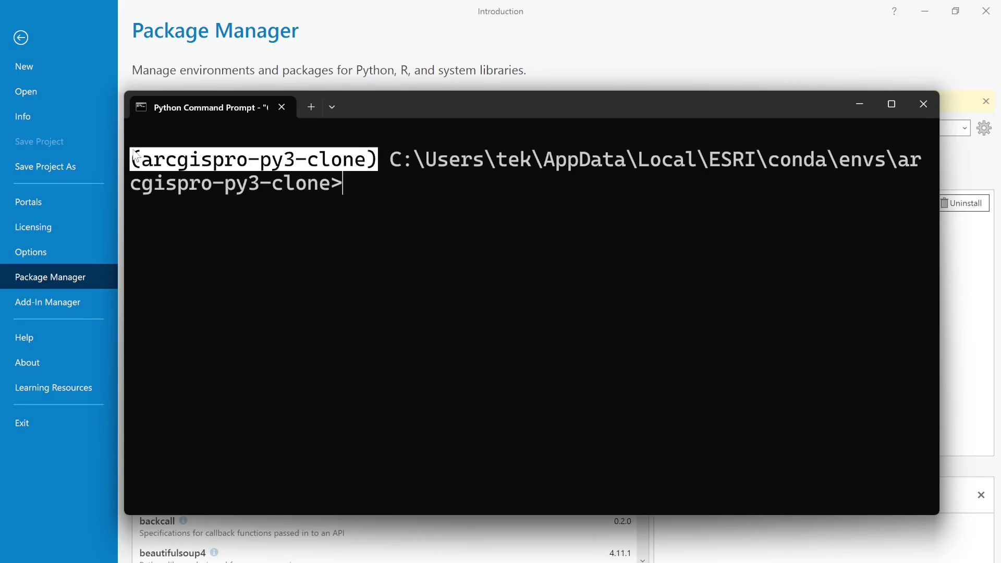
# - Run 'conda activate arcgispro-py3-clone', then 'conda init' after a mistyped attempt
pyautogui.write('conda ')
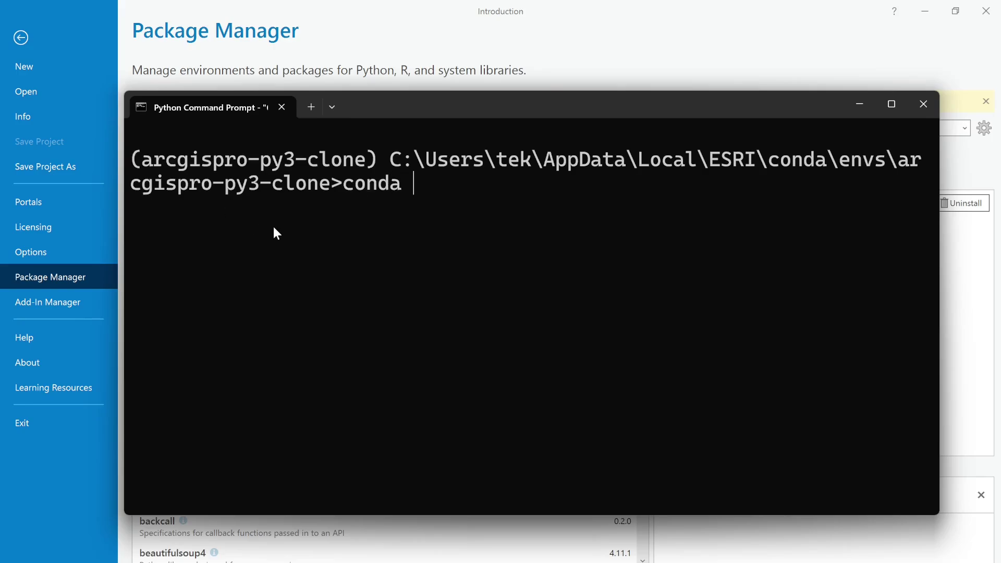
pyautogui.write('activate')
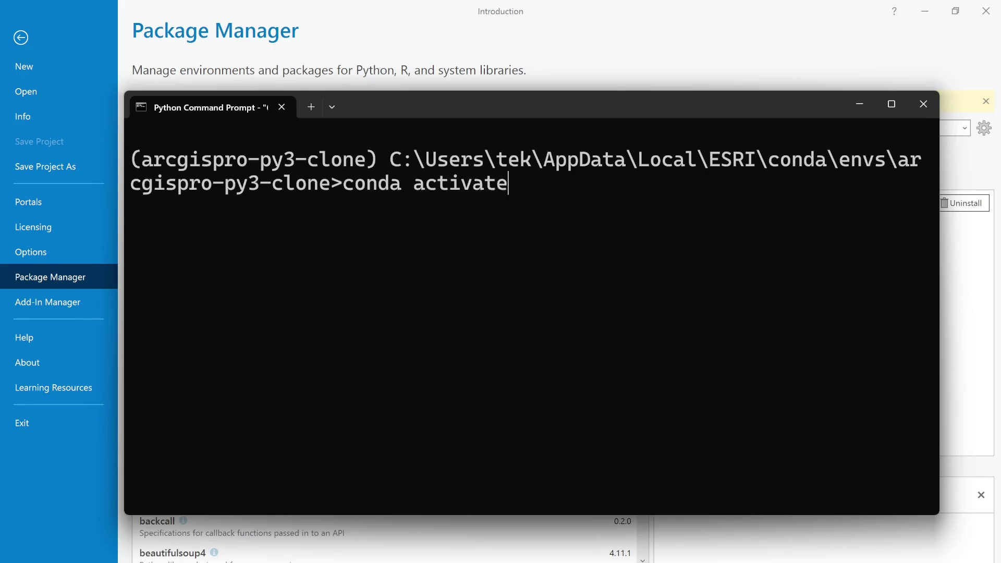
pyautogui.write(' arcgis')
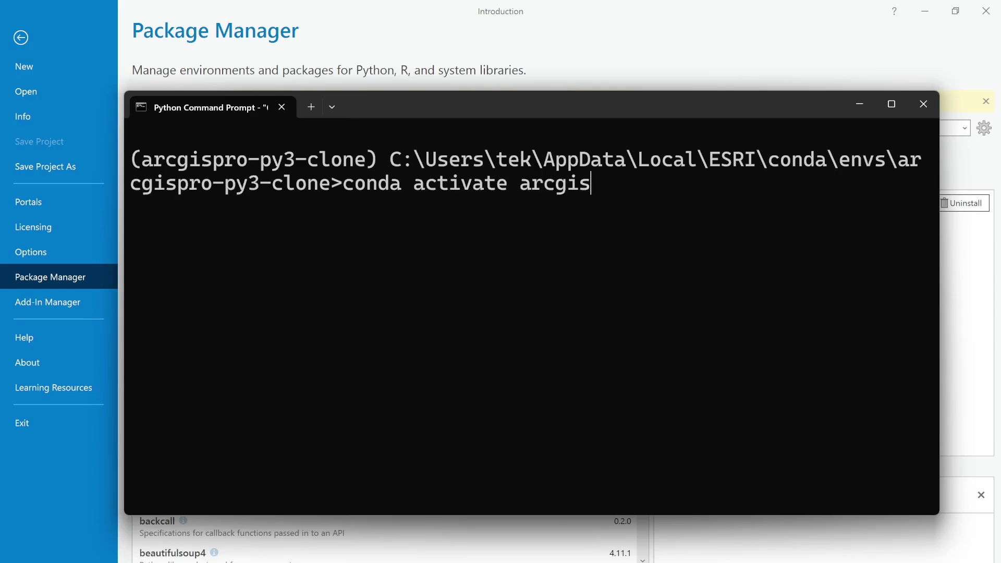
pyautogui.write('pro-py3-')
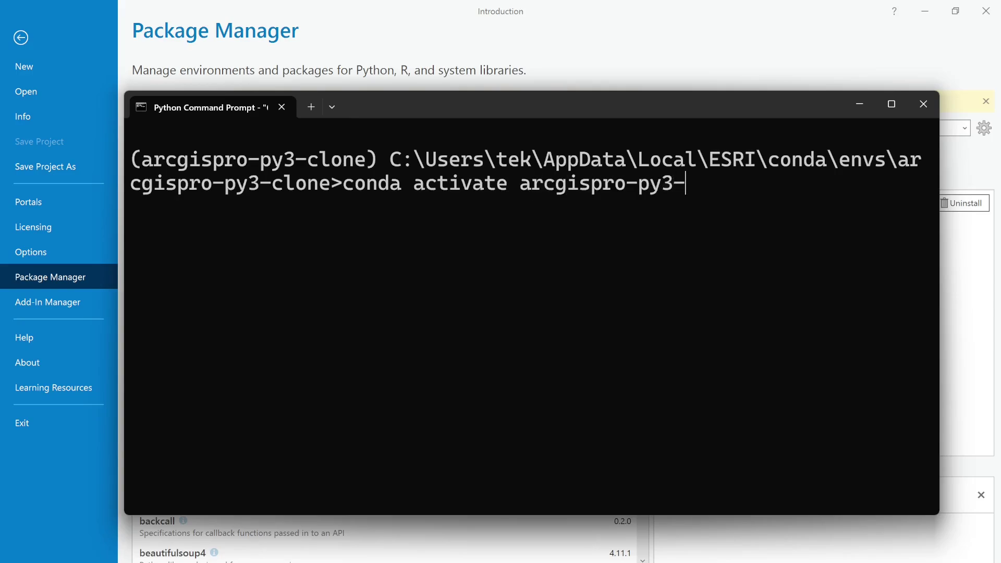
pyautogui.write('clone')
pyautogui.press('Return')
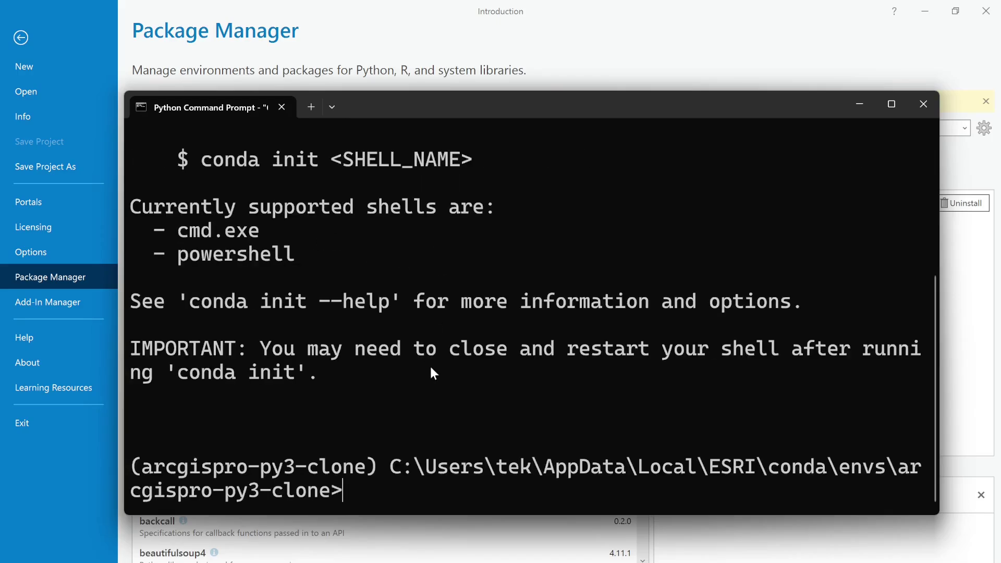
pyautogui.write('coda init')
pyautogui.press('Return')
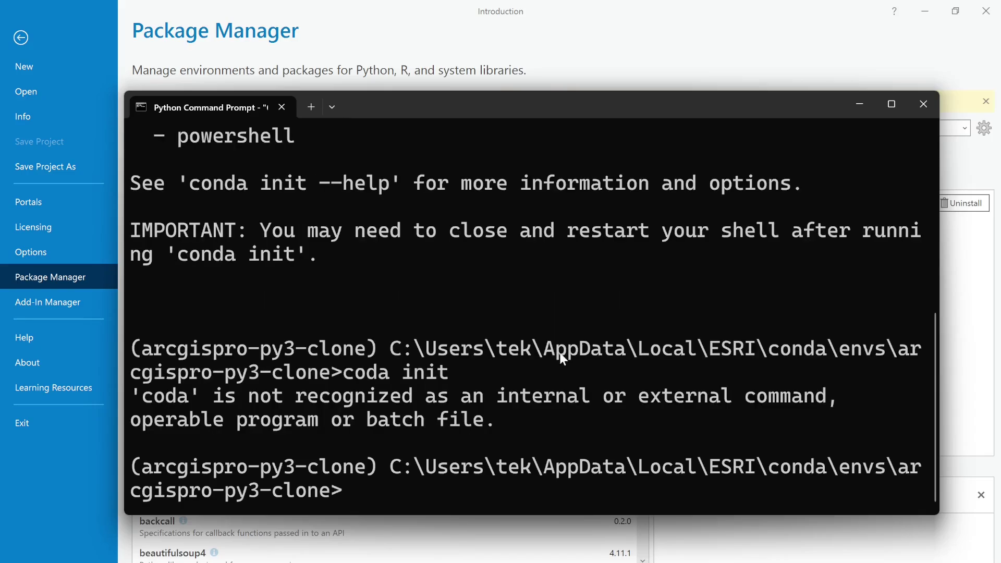
pyautogui.write('conda init')
pyautogui.press('Return')
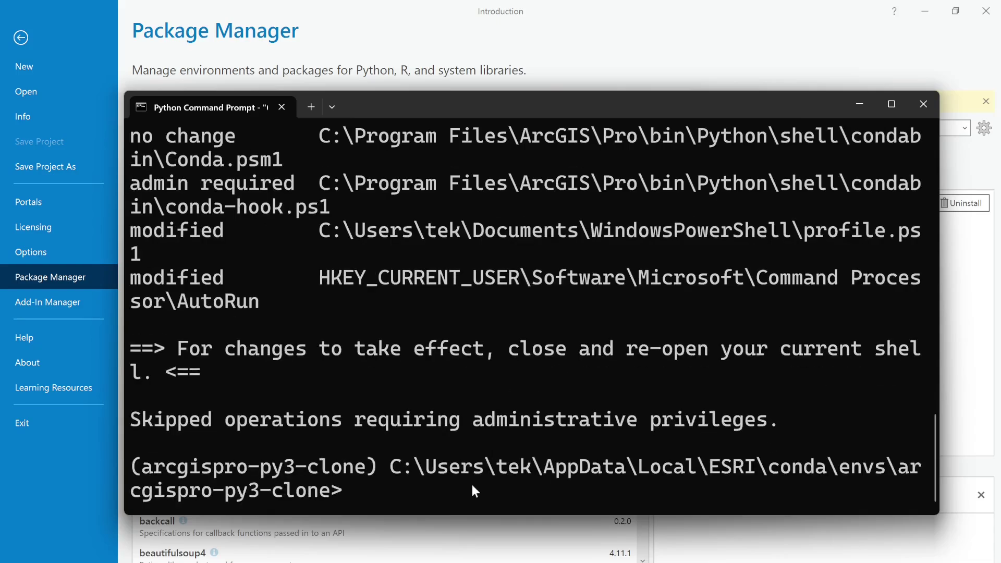
# - Rerun the activation command from history, removing its trailing backslash
pyautogui.press('Up')
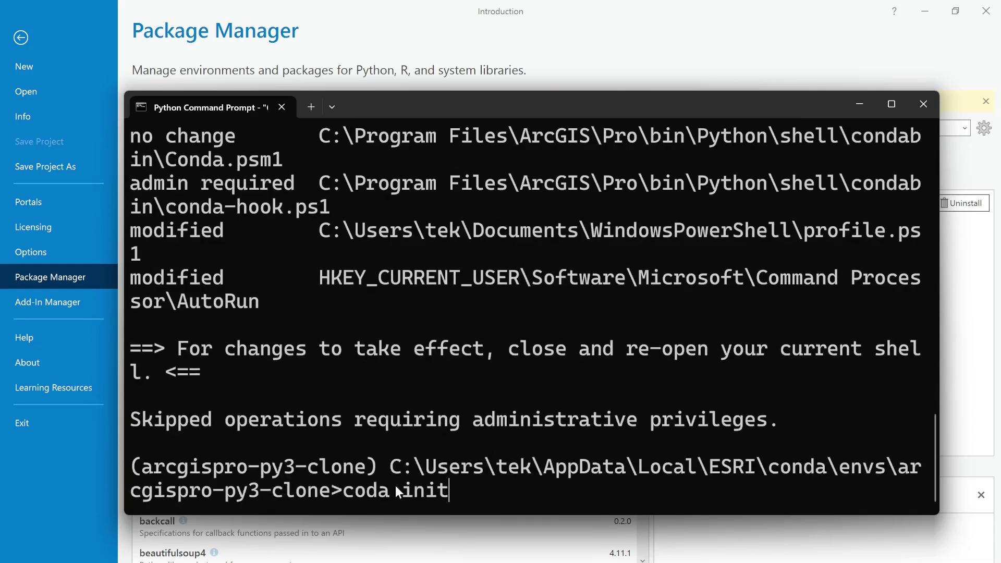
pyautogui.press('Up')
pyautogui.press('Return')
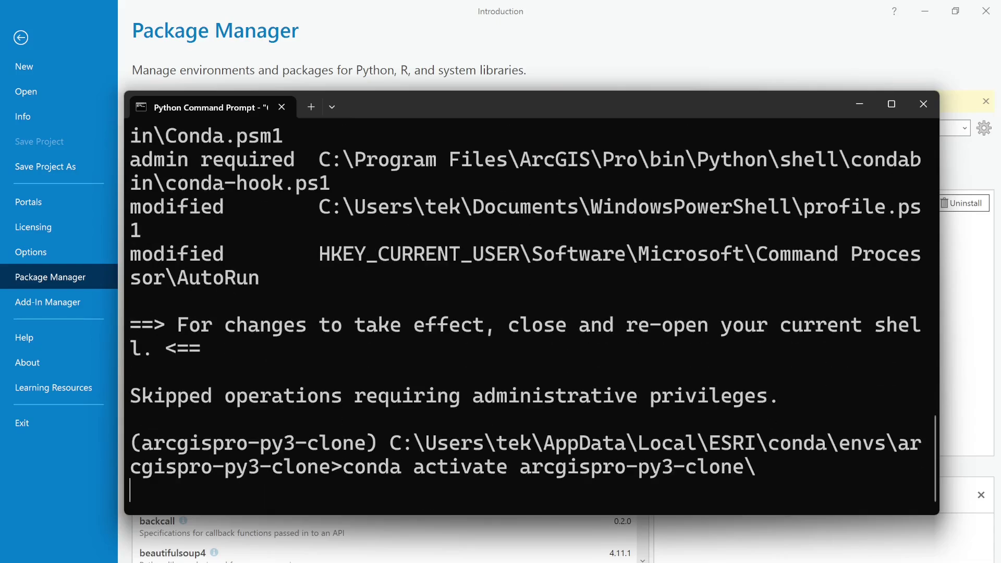
pyautogui.press('Up')
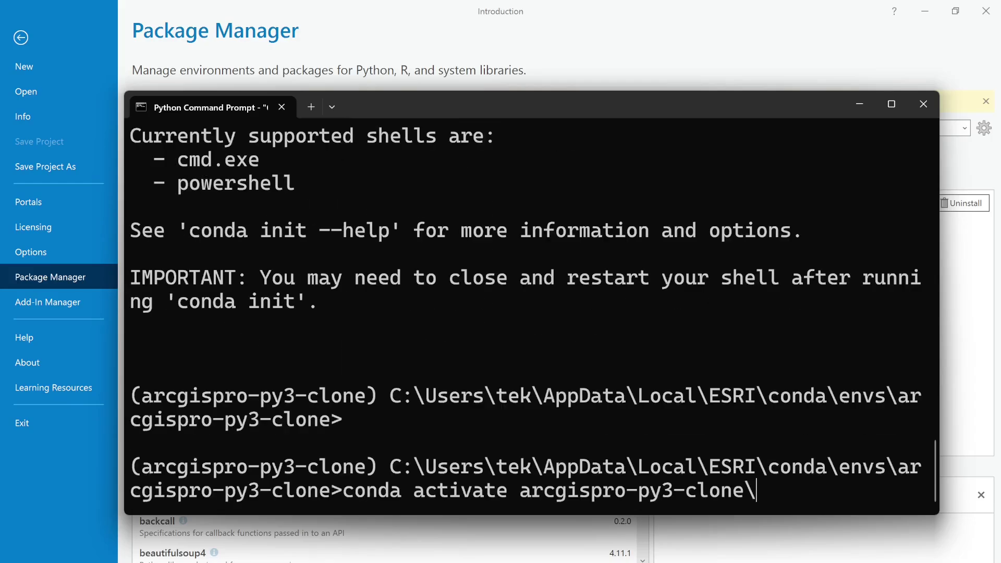
pyautogui.press('BackSpace')
pyautogui.press('Return')
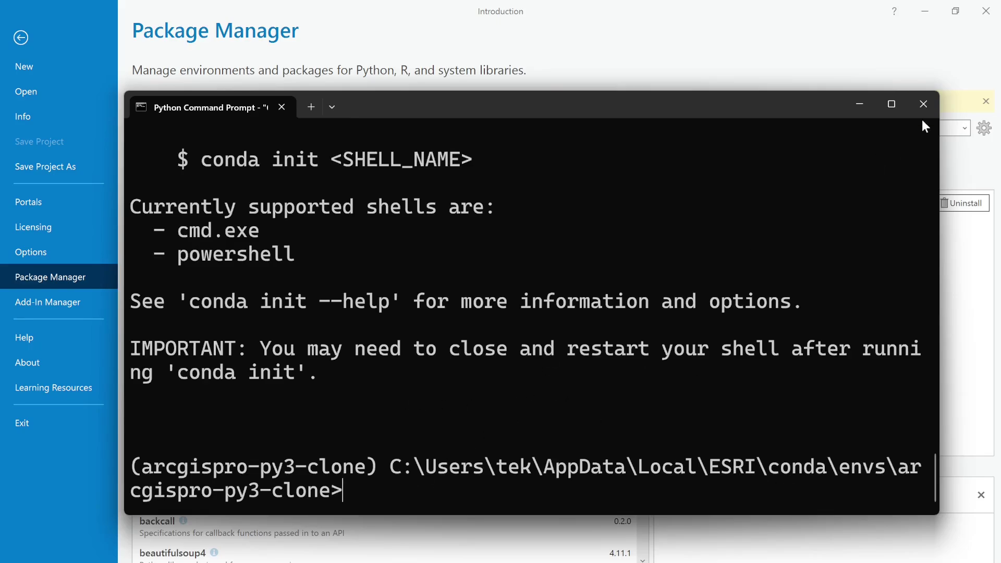
# - Close Python Command Prompt and launch the top 'py' search result
pyautogui.click(922, 104)
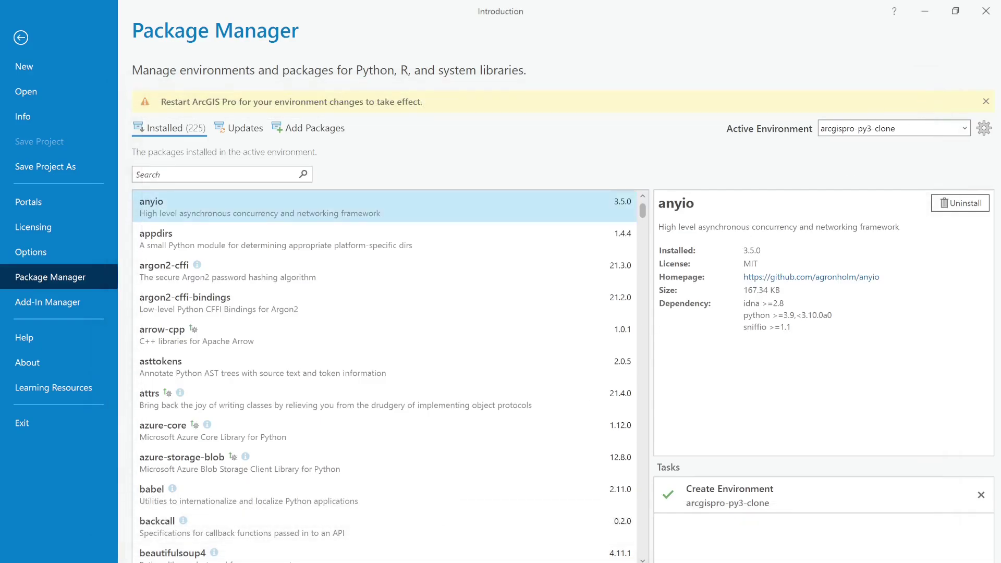
pyautogui.press('super')
pyautogui.write('py')
pyautogui.press('Escape')
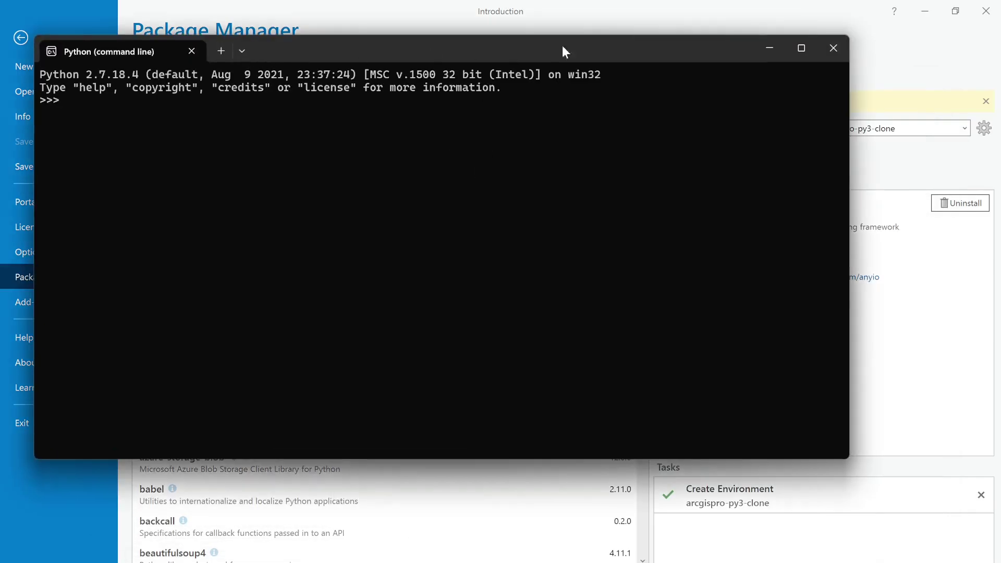
# - Close the Python 2.7 interpreter and reopen Python Command Prompt via the 'py' search
pyautogui.click(834, 48)
pyautogui.press('super')
pyautogui.write('py')
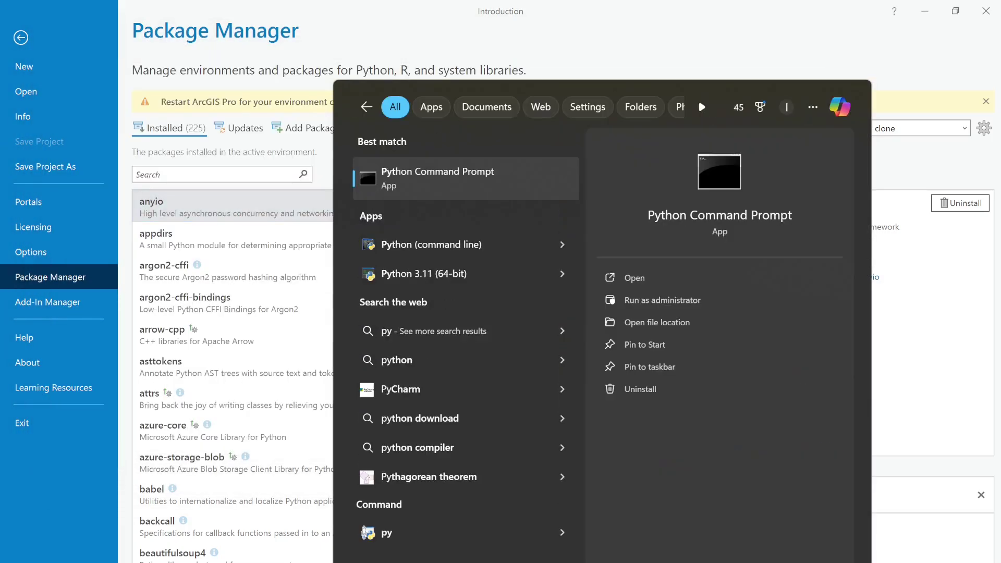
pyautogui.click(453, 174)
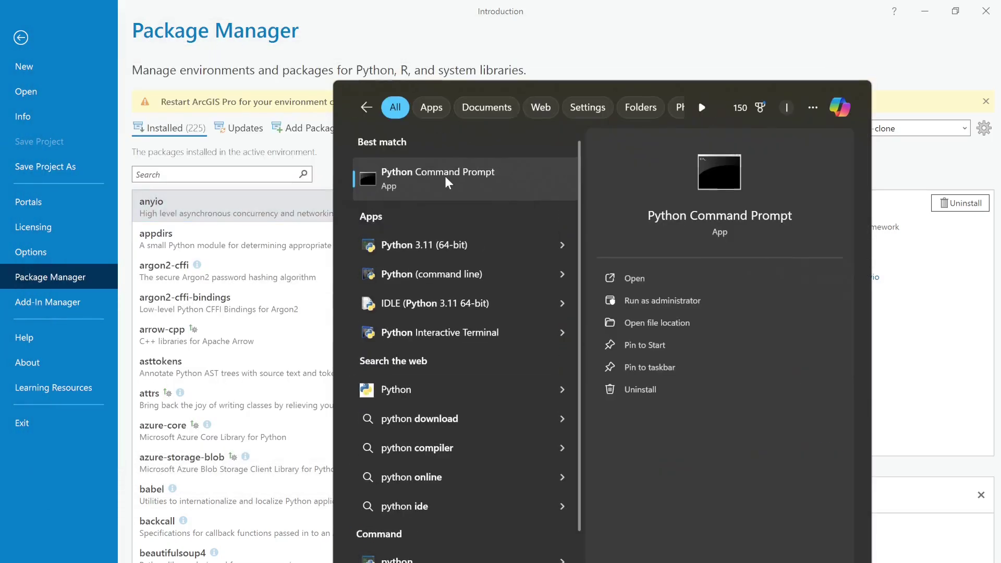
pyautogui.moveTo(440, 87); pyautogui.dragTo(490, 80)
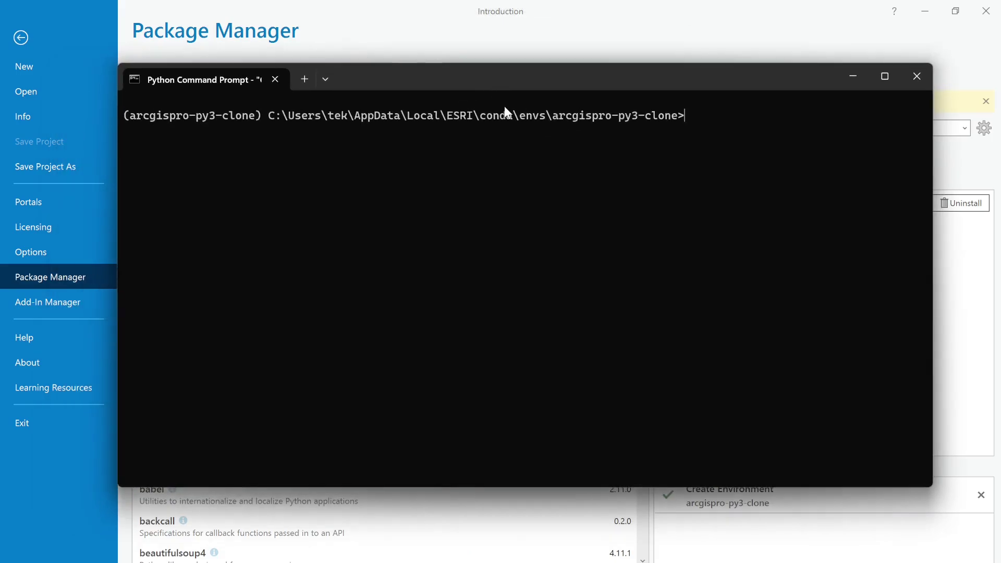
pyautogui.scroll(6, 505, 106)
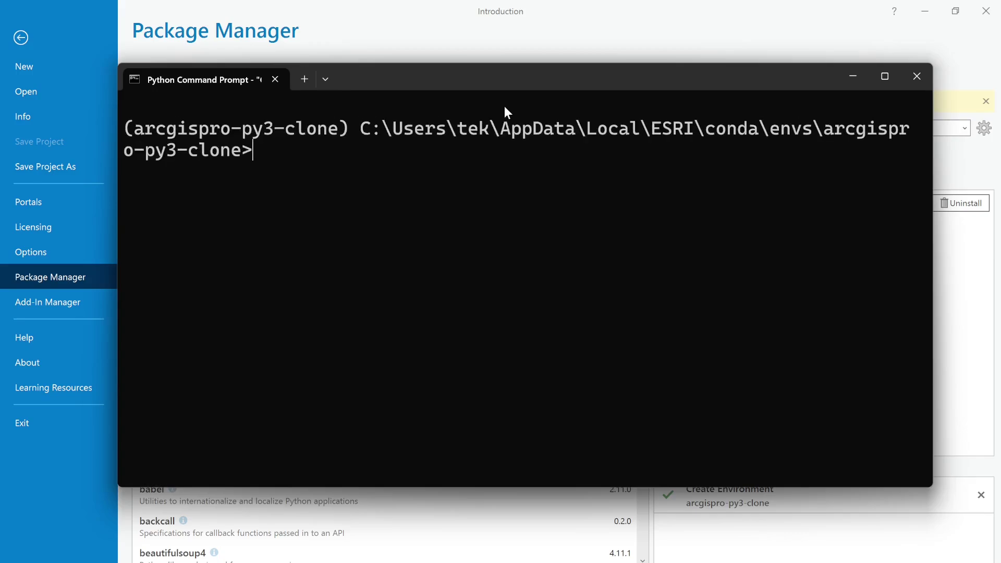
pyautogui.scroll(2, 505, 106)
# - Run 'conda activate arcgispro-py3-clone', then return ArcGIS Pro to the notebook
pyautogui.write('conda ac')
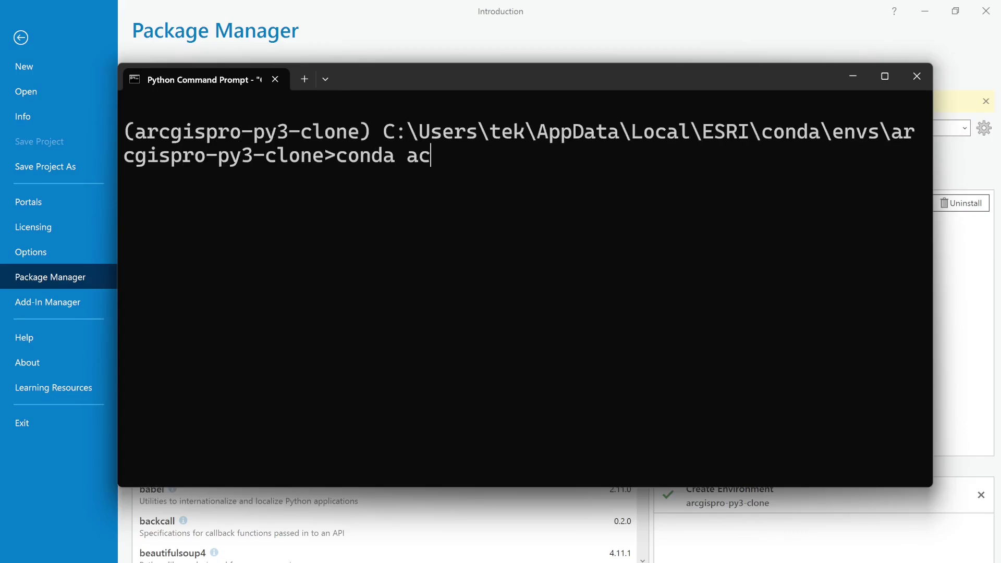
pyautogui.write('tivate ar')
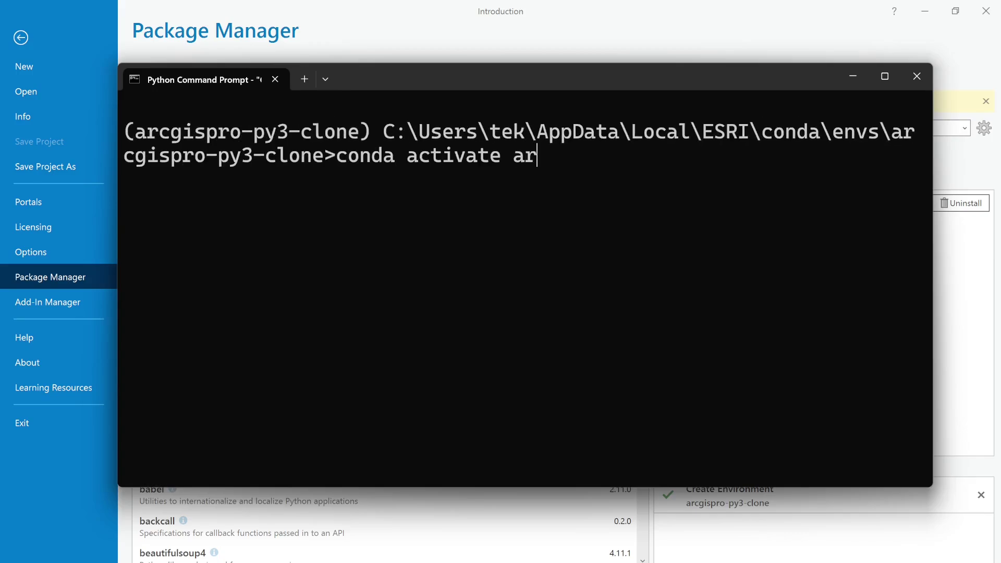
pyautogui.write('cgispro-py')
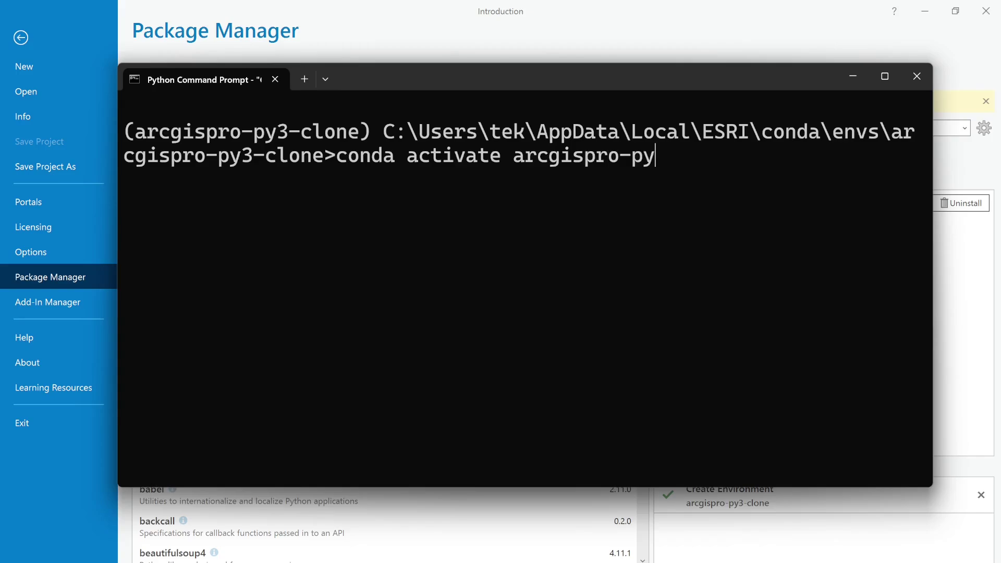
pyautogui.write('3-clone')
pyautogui.press('Return')
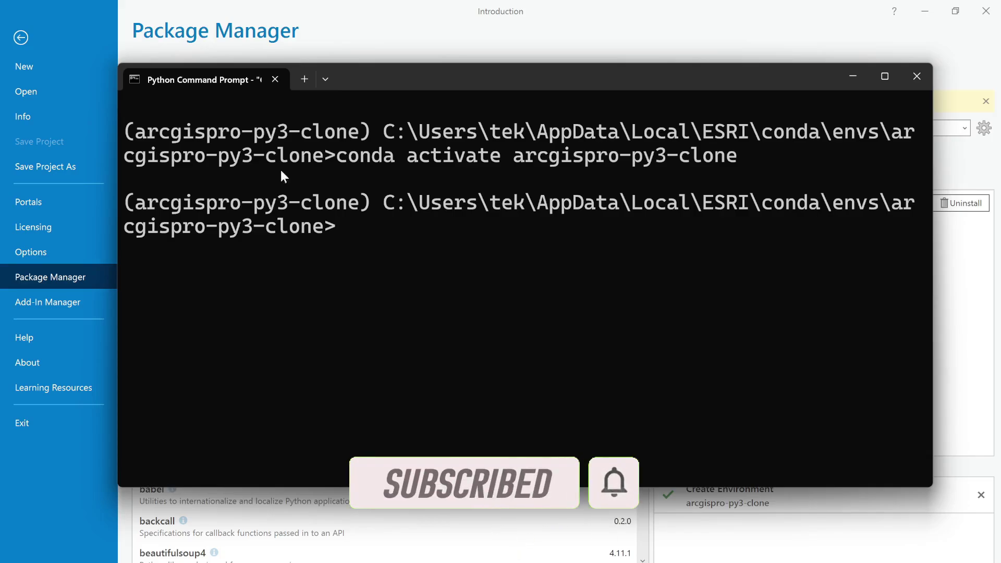
pyautogui.click(29, 46)
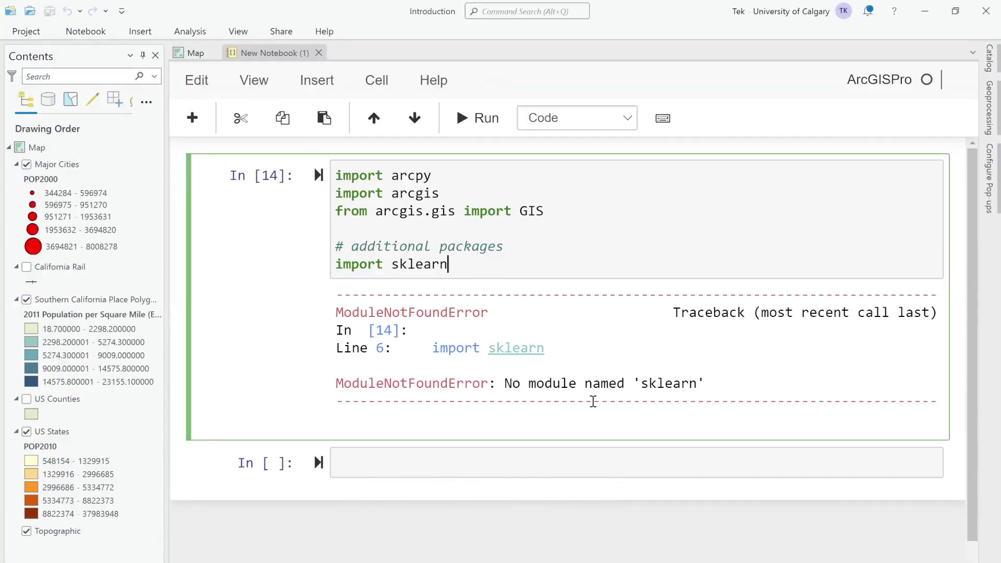
# - Run 'pip install scikit-learn', installing scikit-learn 1.6.1, joblib 1.4.2 and threadpoolctl 3.6.0
pyautogui.hotkey('alt', 'Tab')
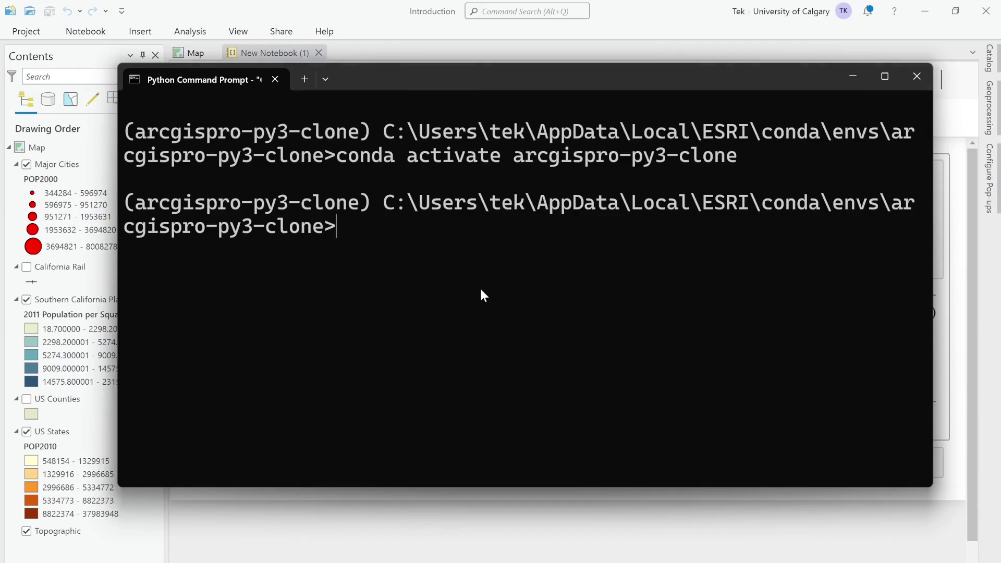
pyautogui.write('pip install')
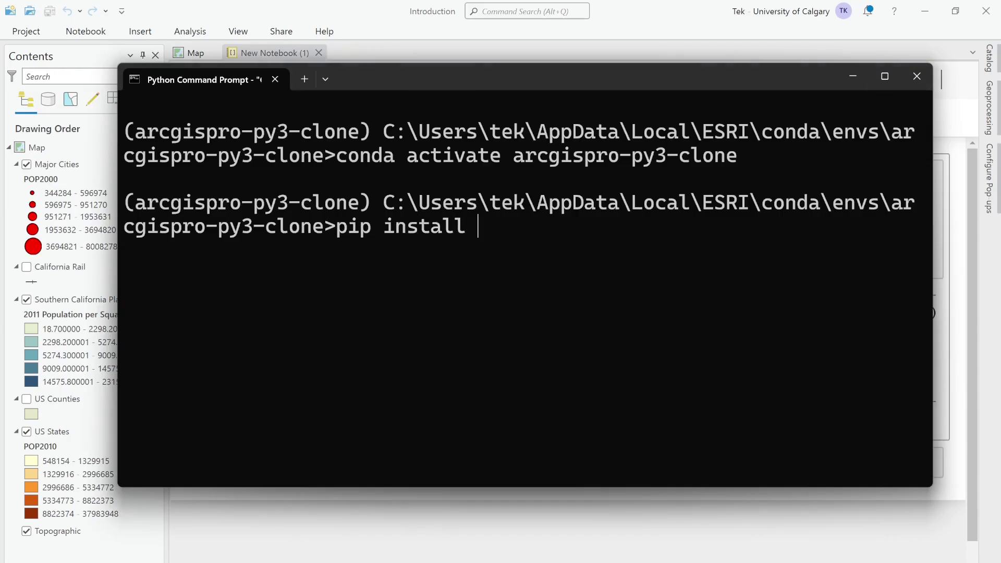
pyautogui.write(' -')
pyautogui.press('BackSpace')
pyautogui.write('sciki')
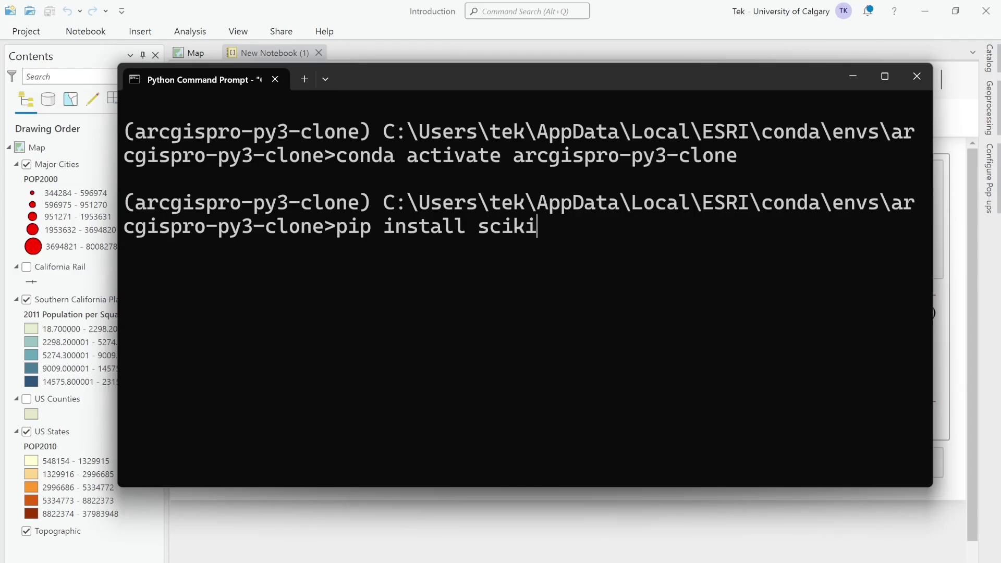
pyautogui.write('t-learn')
pyautogui.press('Return')
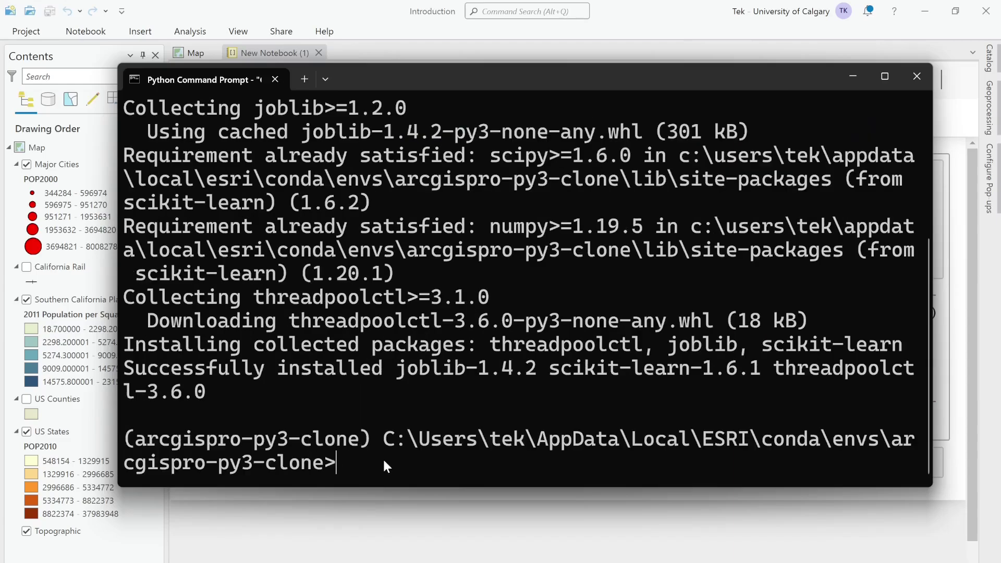
# - Rerun the notebook's import cell, still failing on sklearn, then exit ArcGIS Pro to restart it
pyautogui.click(854, 74)
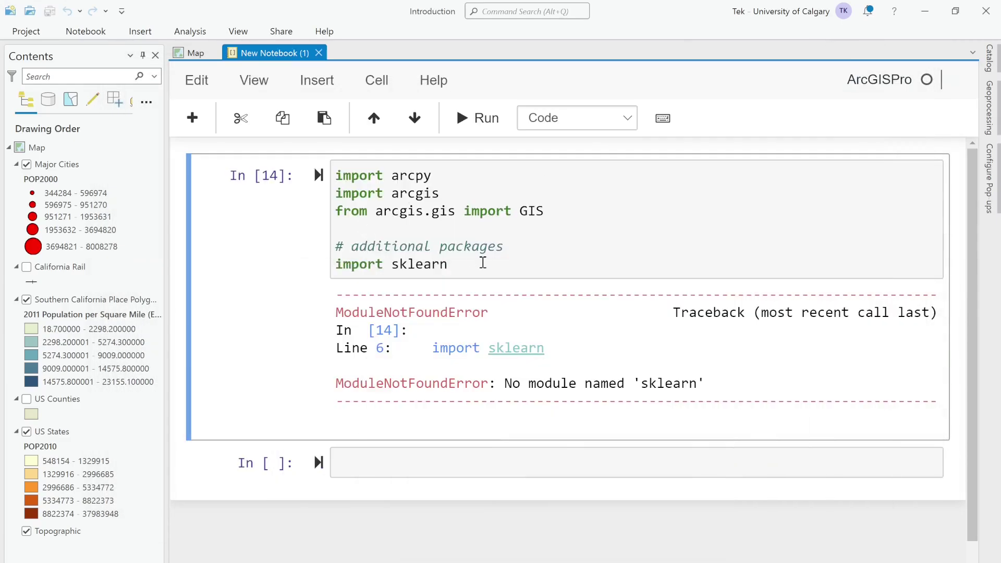
pyautogui.click(483, 263)
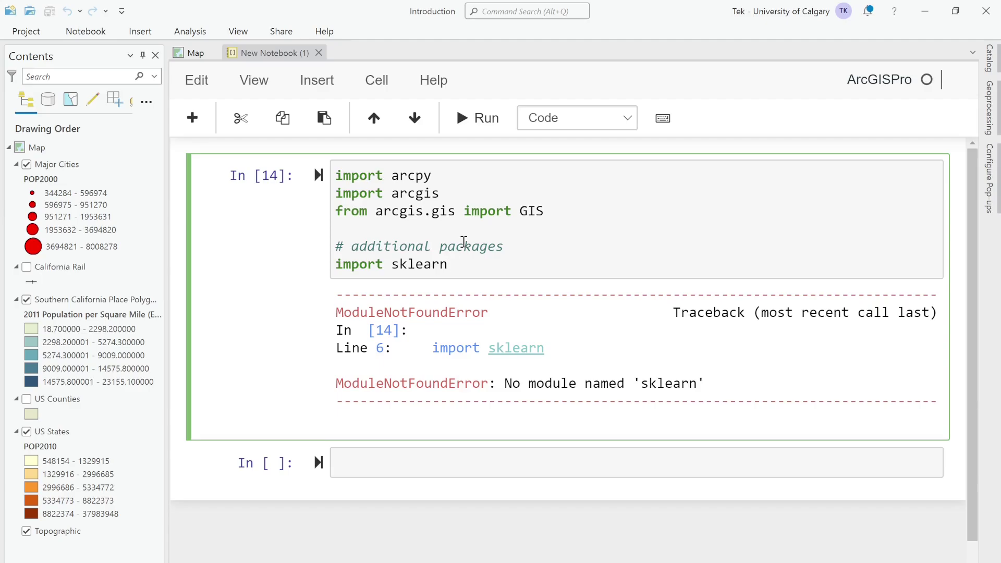
pyautogui.hotkey('shift', 'Return')
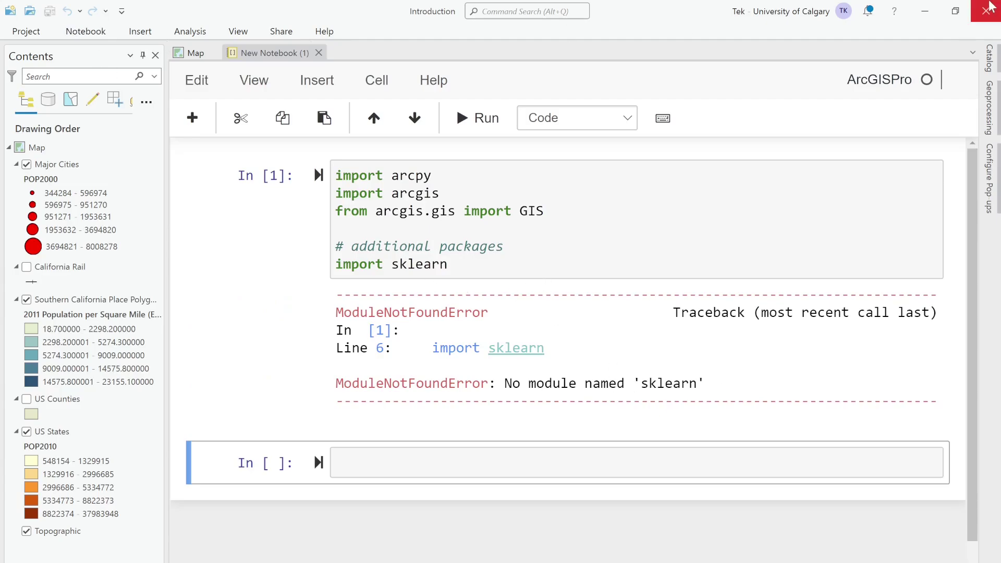
pyautogui.click(993, 7)
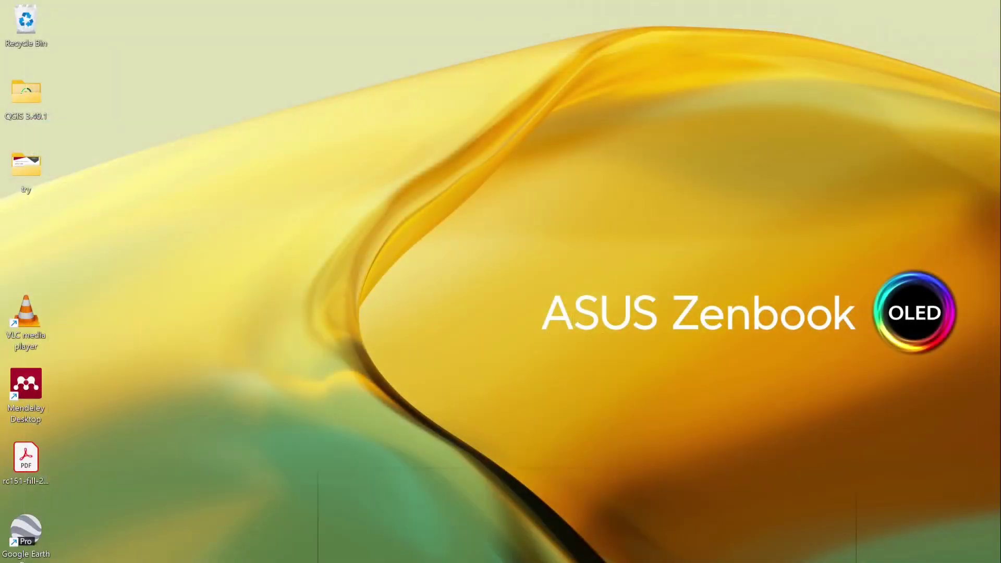
# - Relaunch ArcGIS Pro, open the Introduction project, and show the Package Manager for arcgispro-py3-clone
pyautogui.press('super')
pyautogui.write('ar')
pyautogui.press('Return')
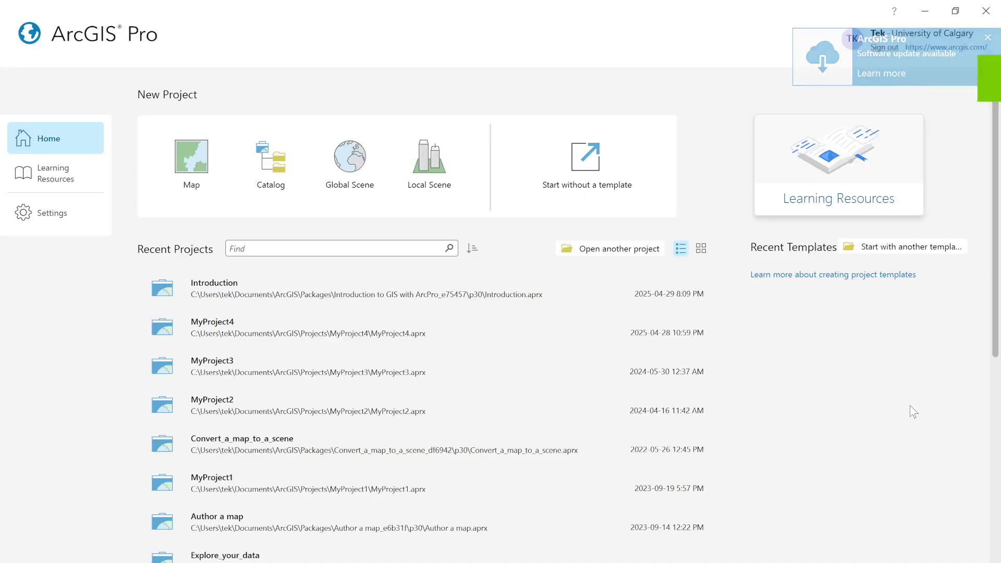
pyautogui.click(545, 271)
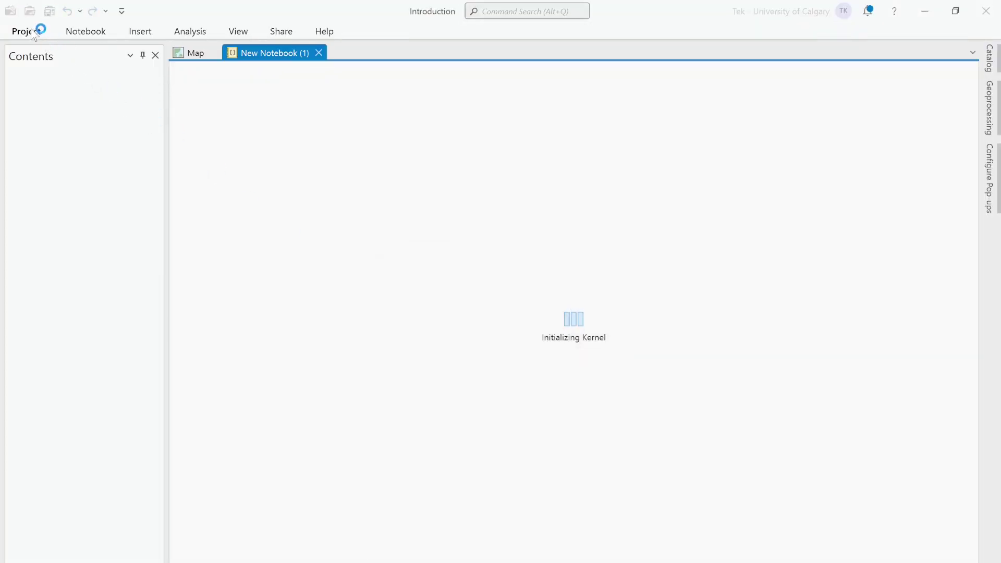
pyautogui.click(29, 30)
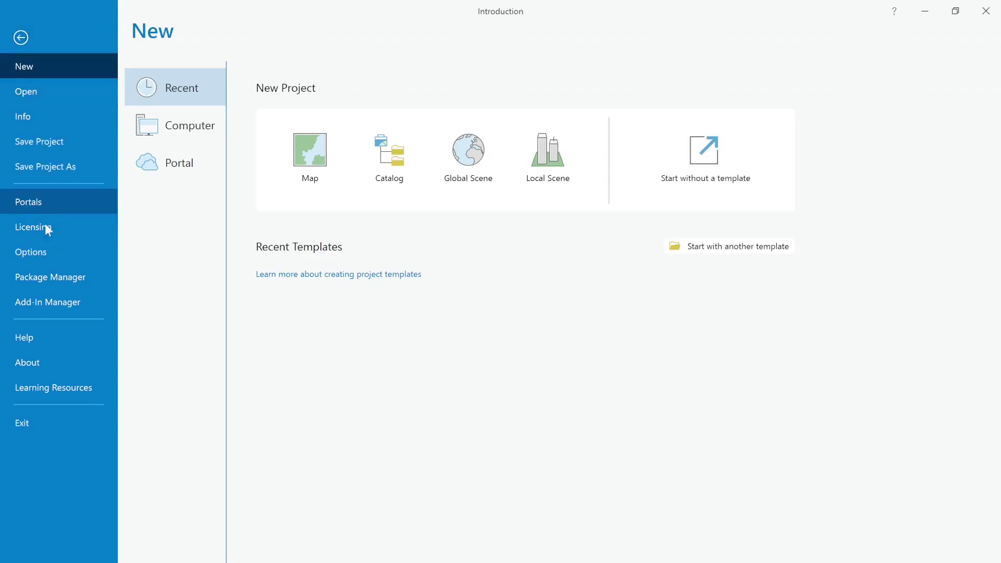
pyautogui.click(52, 277)
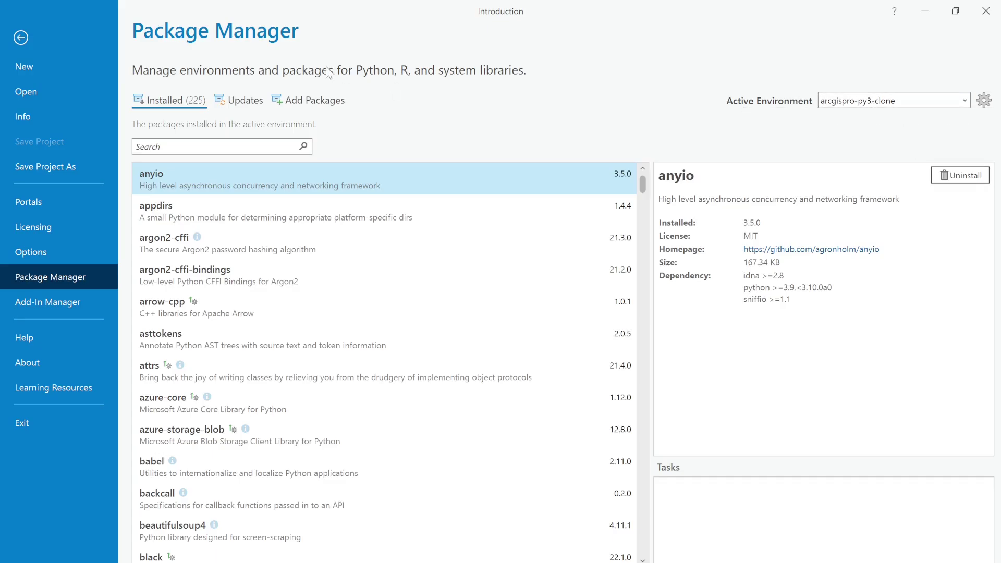
# - Rerun the notebook's import cell and confirm the sklearn import now succeeds
pyautogui.click(21, 37)
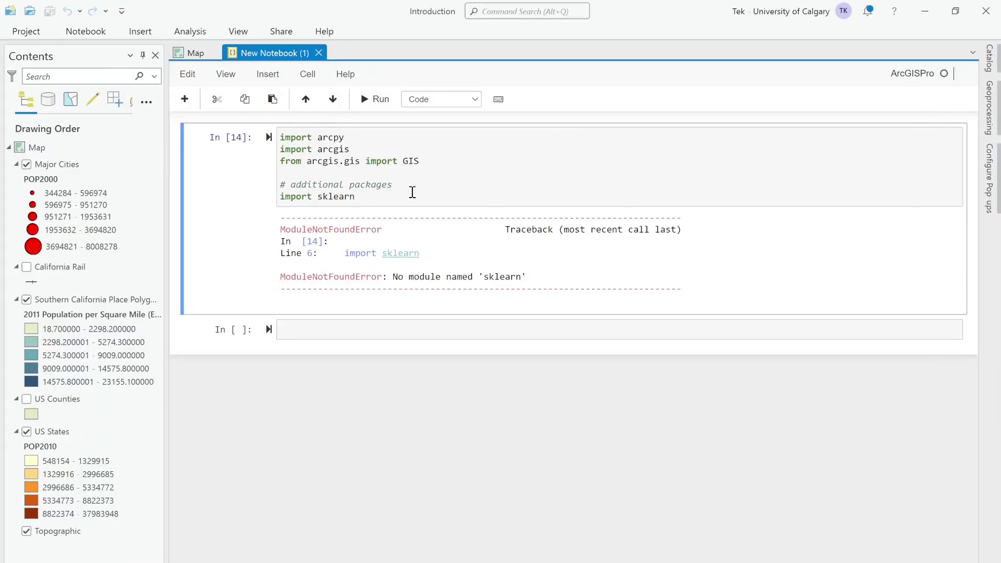
pyautogui.click(412, 192)
pyautogui.hotkey('shift', 'Return')
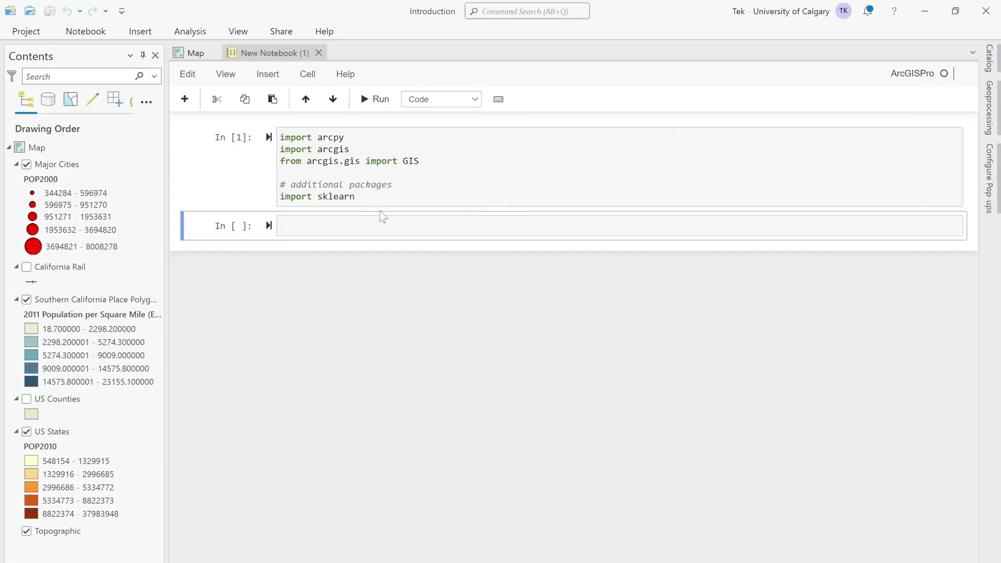
pyautogui.scroll(5, 379, 212)
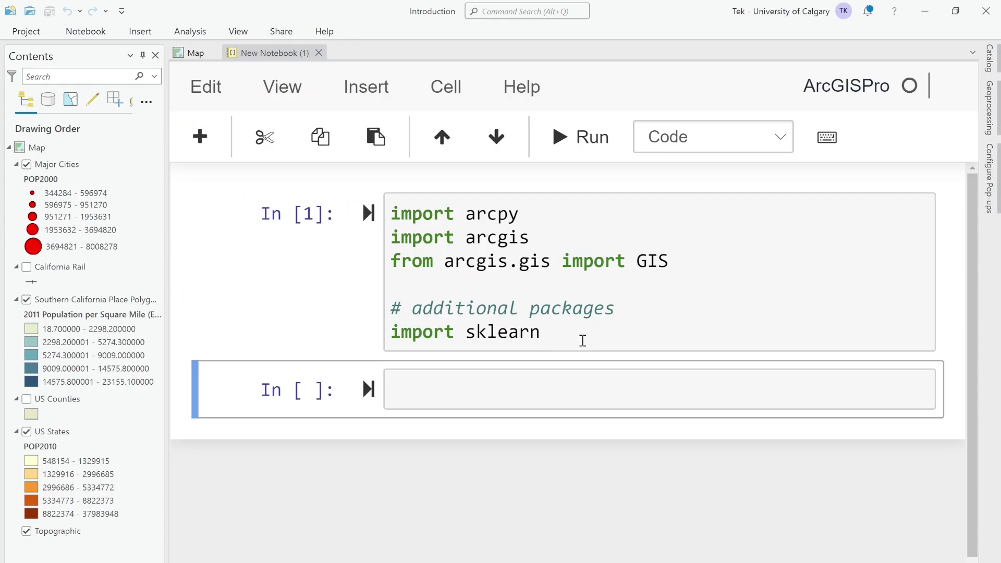
pyautogui.moveTo(543, 333); pyautogui.dragTo(388, 332)
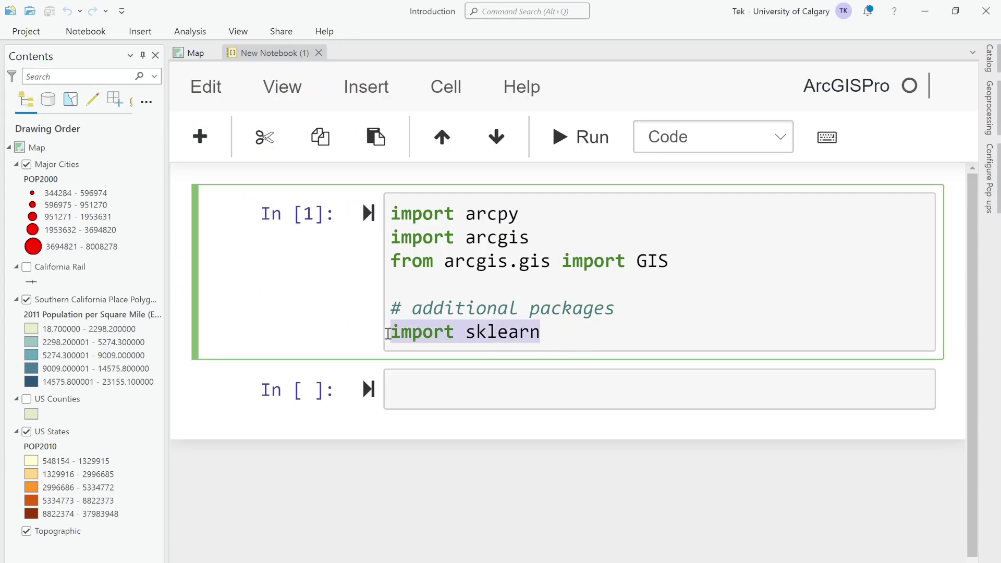
pyautogui.click(413, 402)
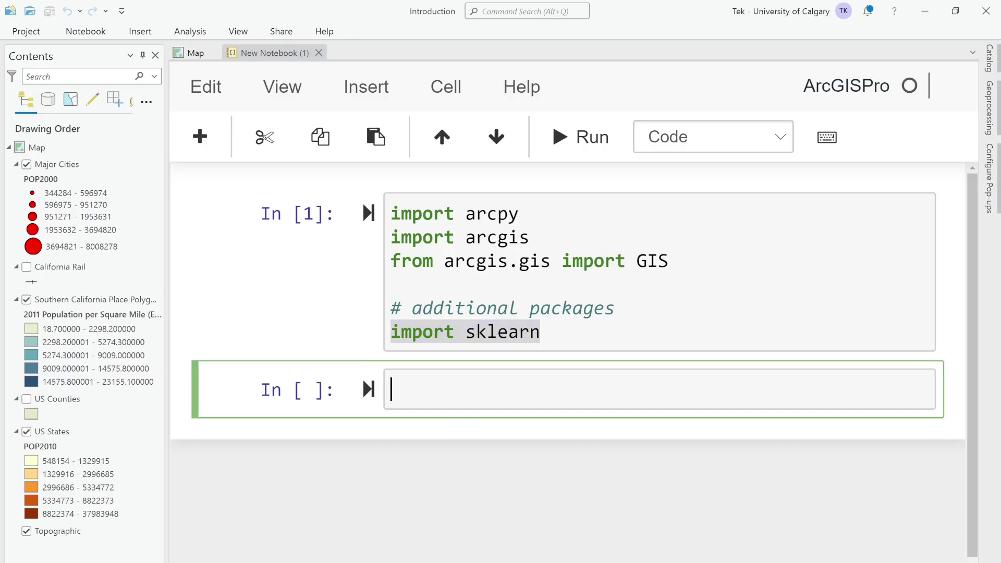
pyautogui.hotkey('alt', 'Tab')
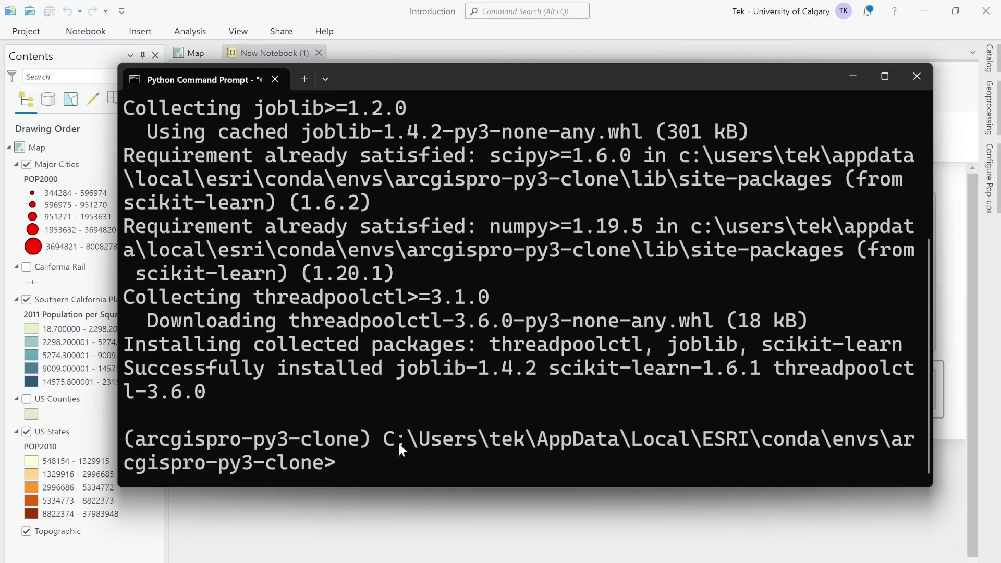
# - Search available packages for 'scikit' to view scikit-learn's details, then search for 'geotile'
pyautogui.click(846, 77)
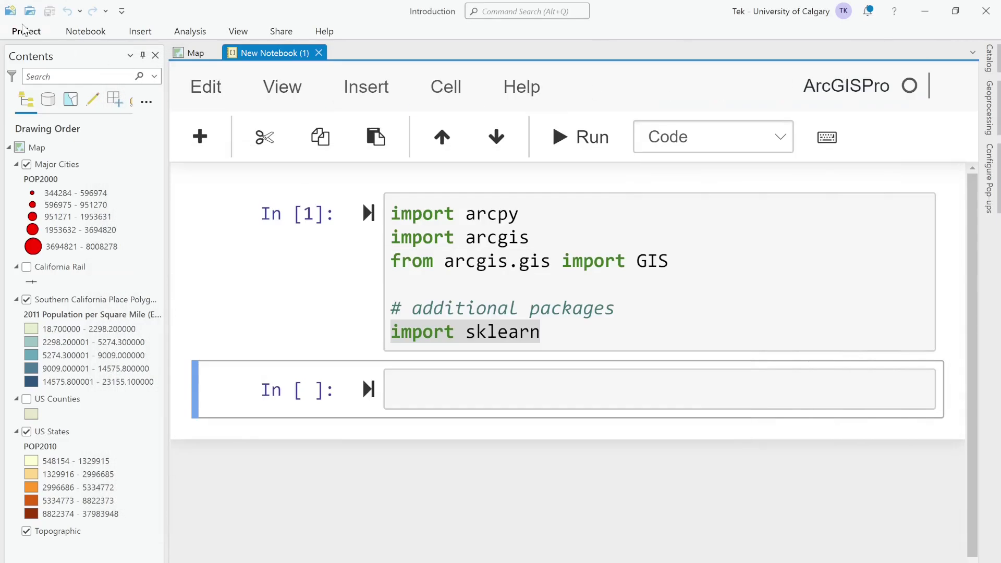
pyautogui.click(23, 30)
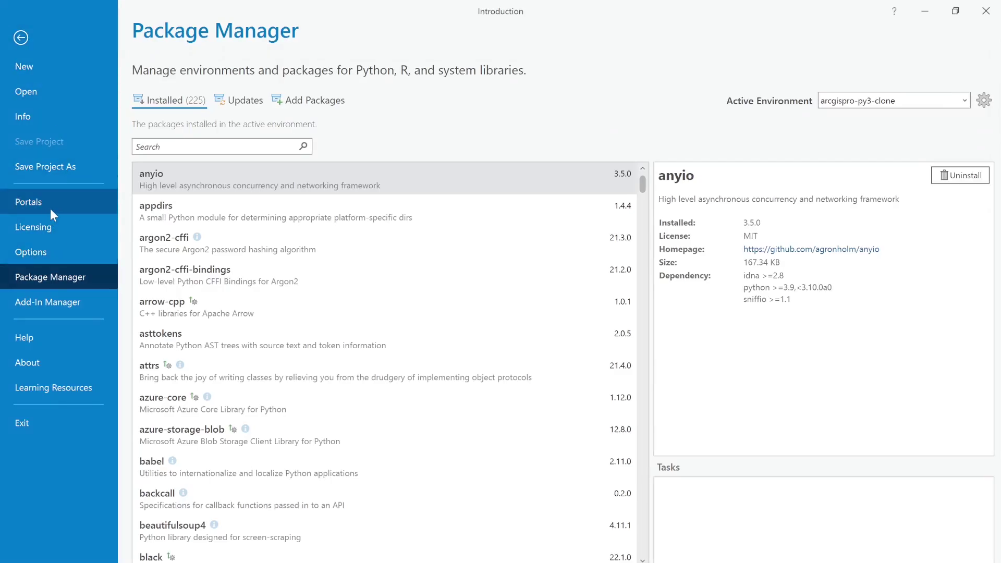
pyautogui.click(325, 105)
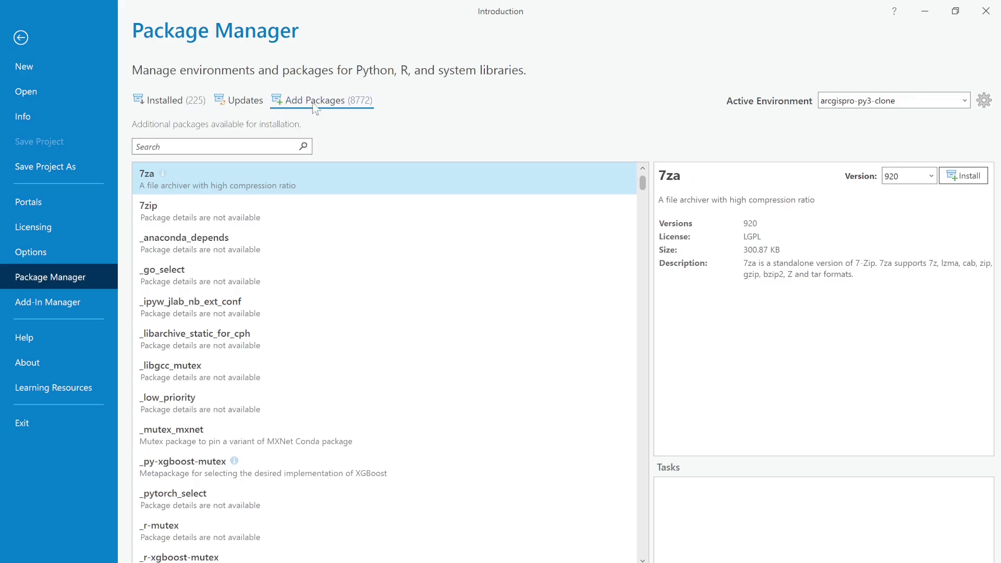
pyautogui.click(209, 147)
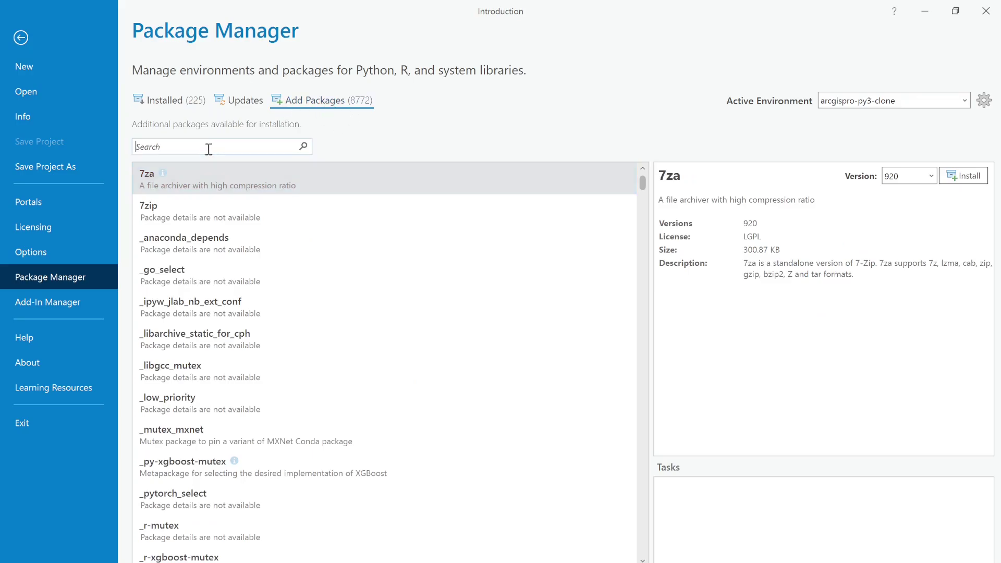
pyautogui.write('sci')
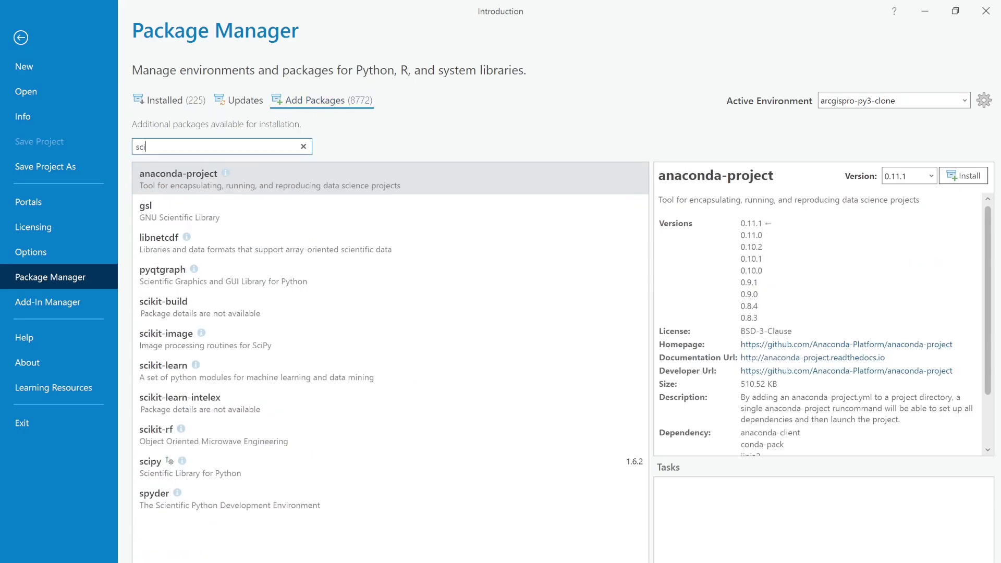
pyautogui.write('kit')
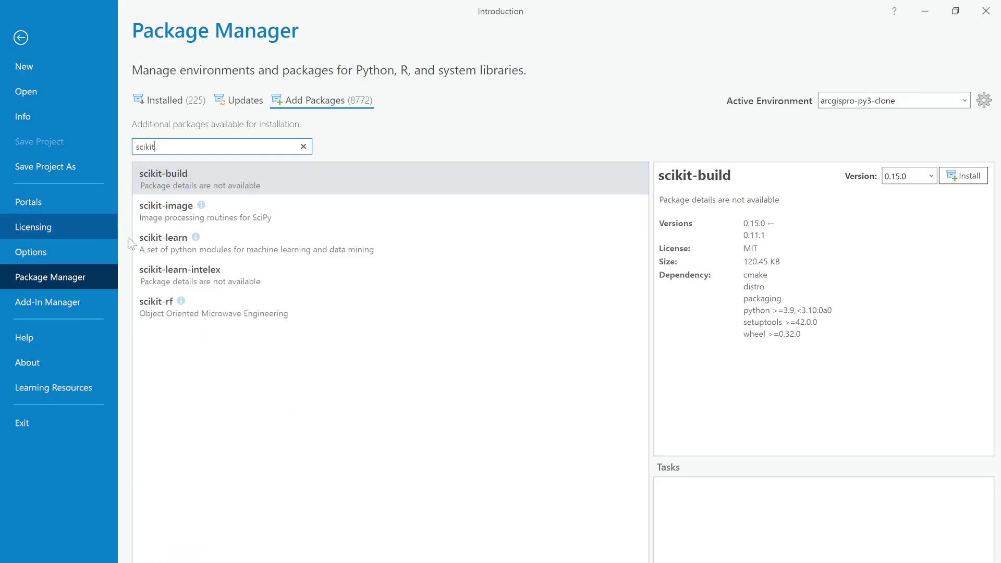
pyautogui.click(269, 245)
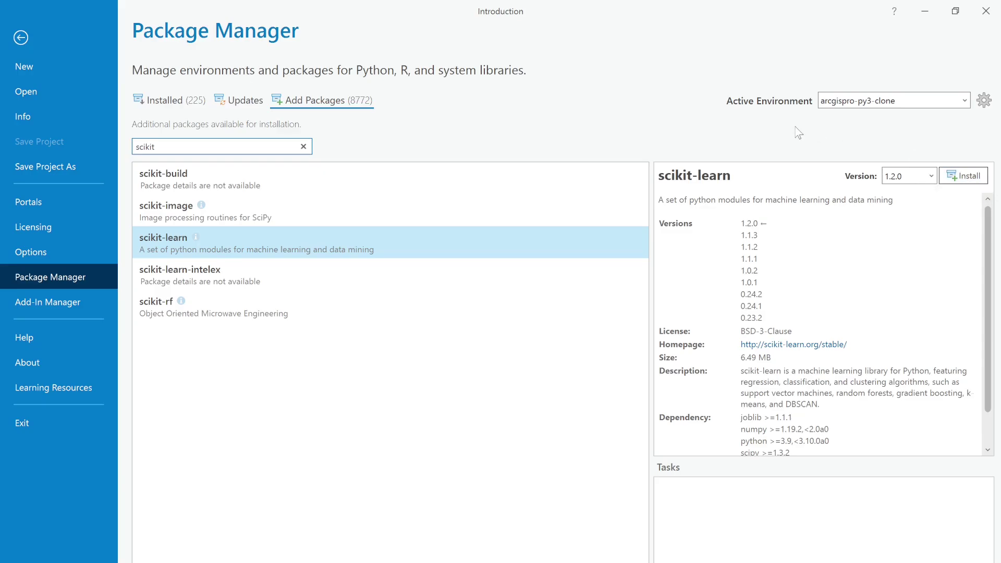
pyautogui.doubleClick(205, 147)
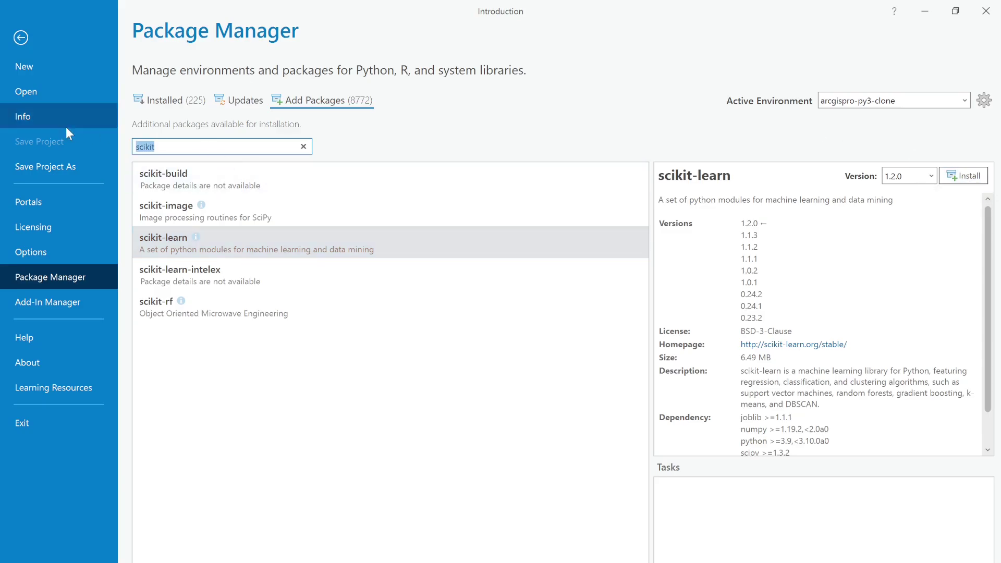
pyautogui.write('geotile')
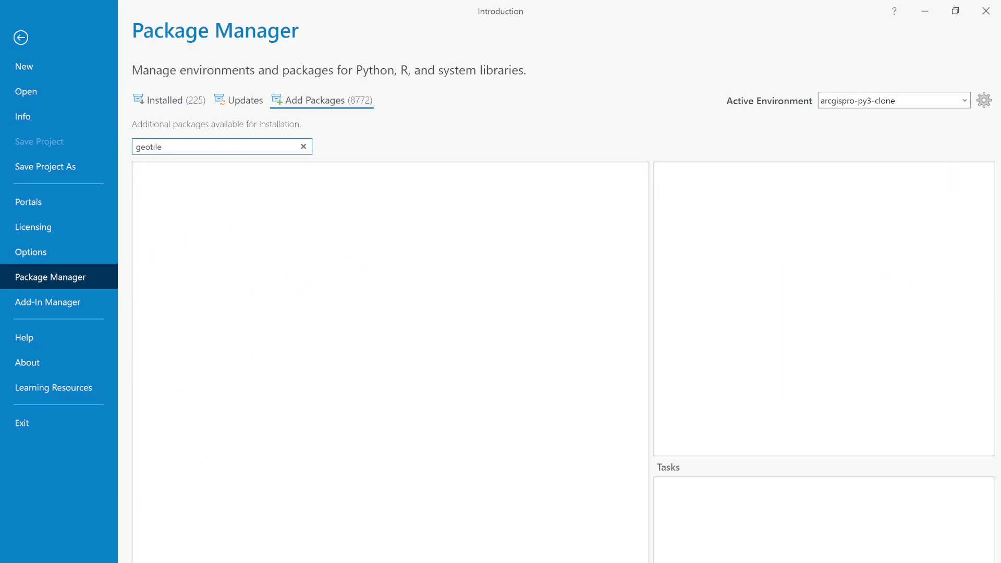
# - Clear the Python Command Prompt with cls, leaving an empty arcgispro-py3-clone prompt
pyautogui.hotkey('alt', 'Tab')
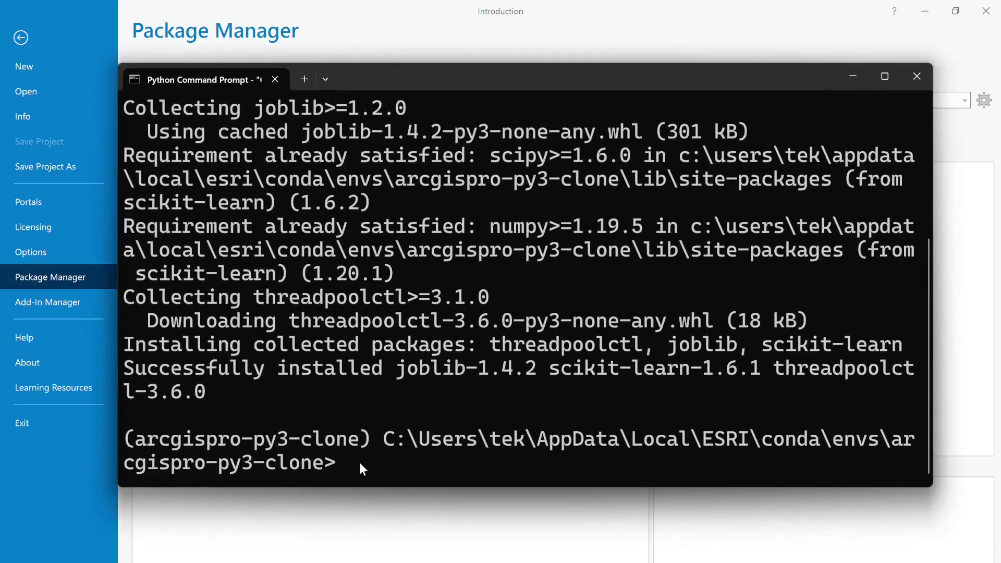
pyautogui.write('cls')
pyautogui.press('Return')
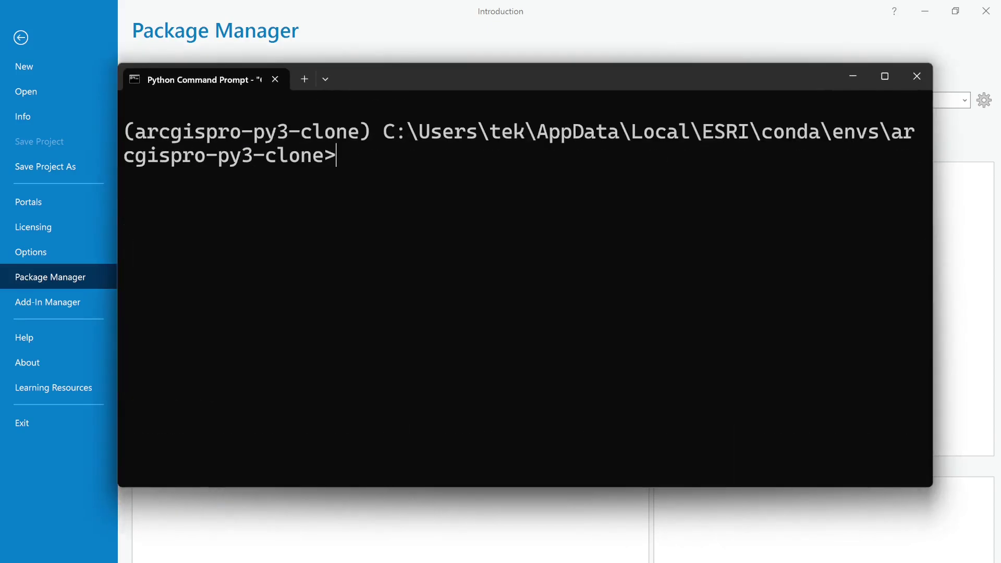
pyautogui.write('conda')
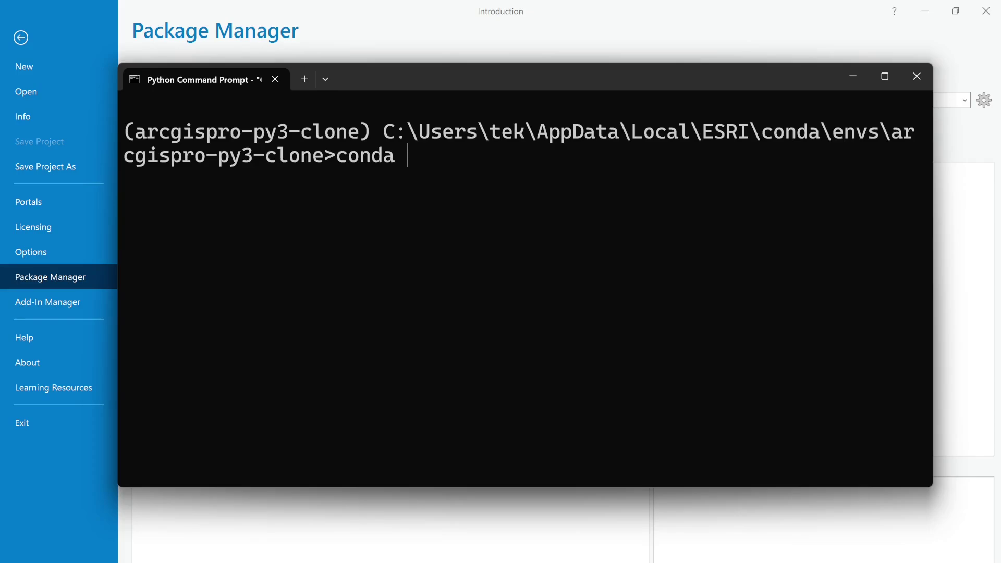
pyautogui.press('BackSpace')
pyautogui.press('BackSpace')
pyautogui.press('BackSpace')
pyautogui.press('BackSpace')
pyautogui.press('BackSpace')
pyautogui.press('BackSpace')
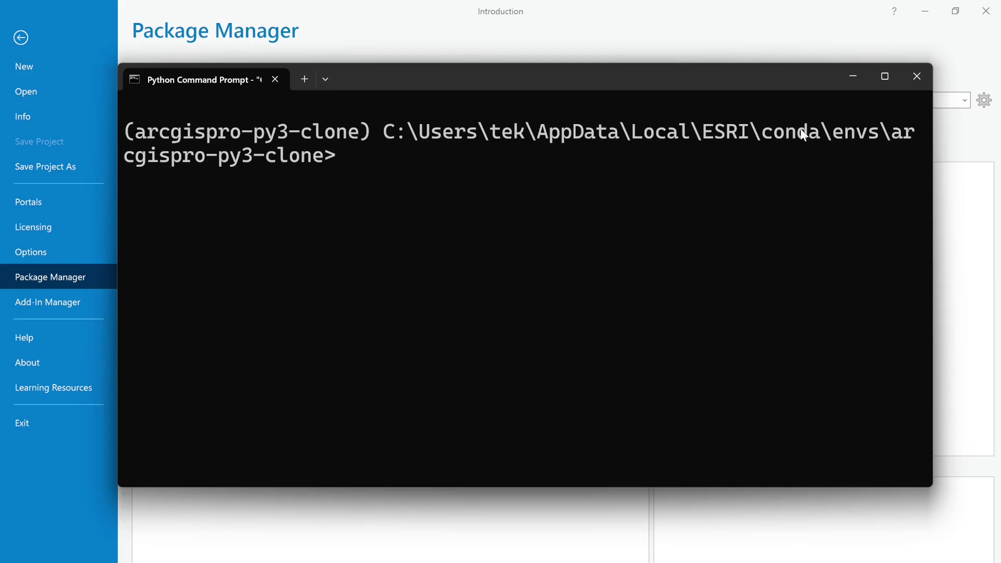
# - Hide the prompt and return to the notebook's In [1] sklearn import cell
pyautogui.click(853, 77)
pyautogui.click(21, 38)
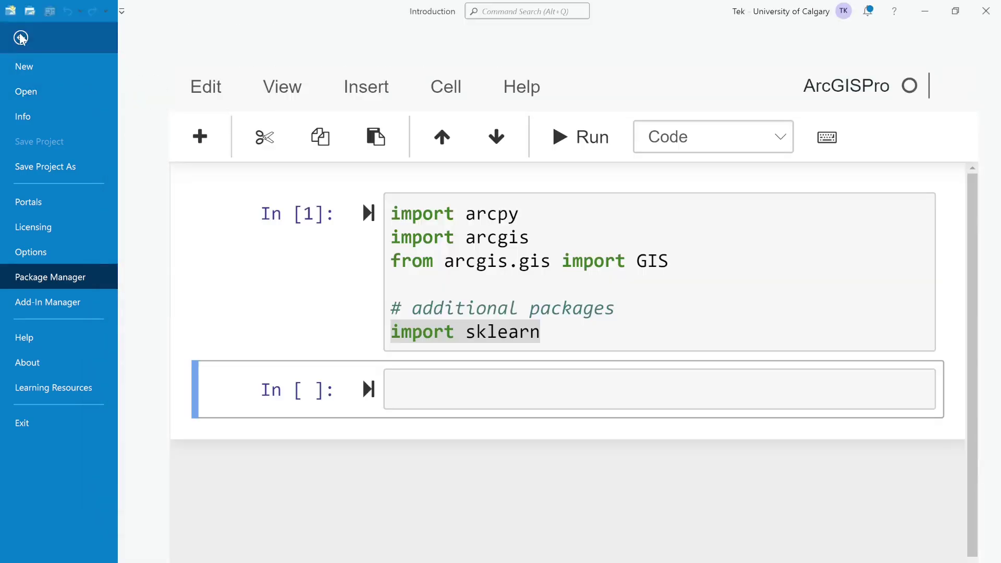
pyautogui.click(563, 337)
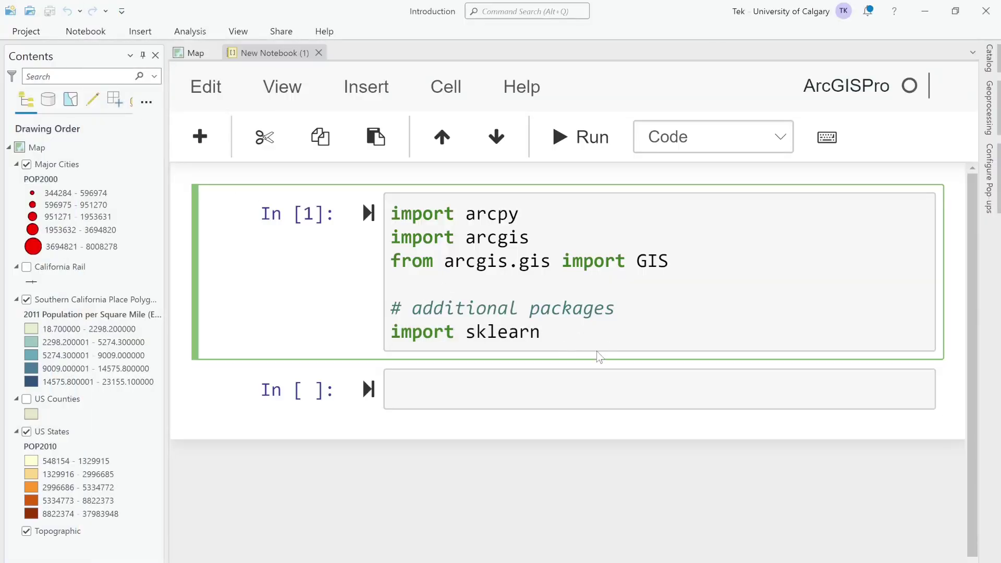